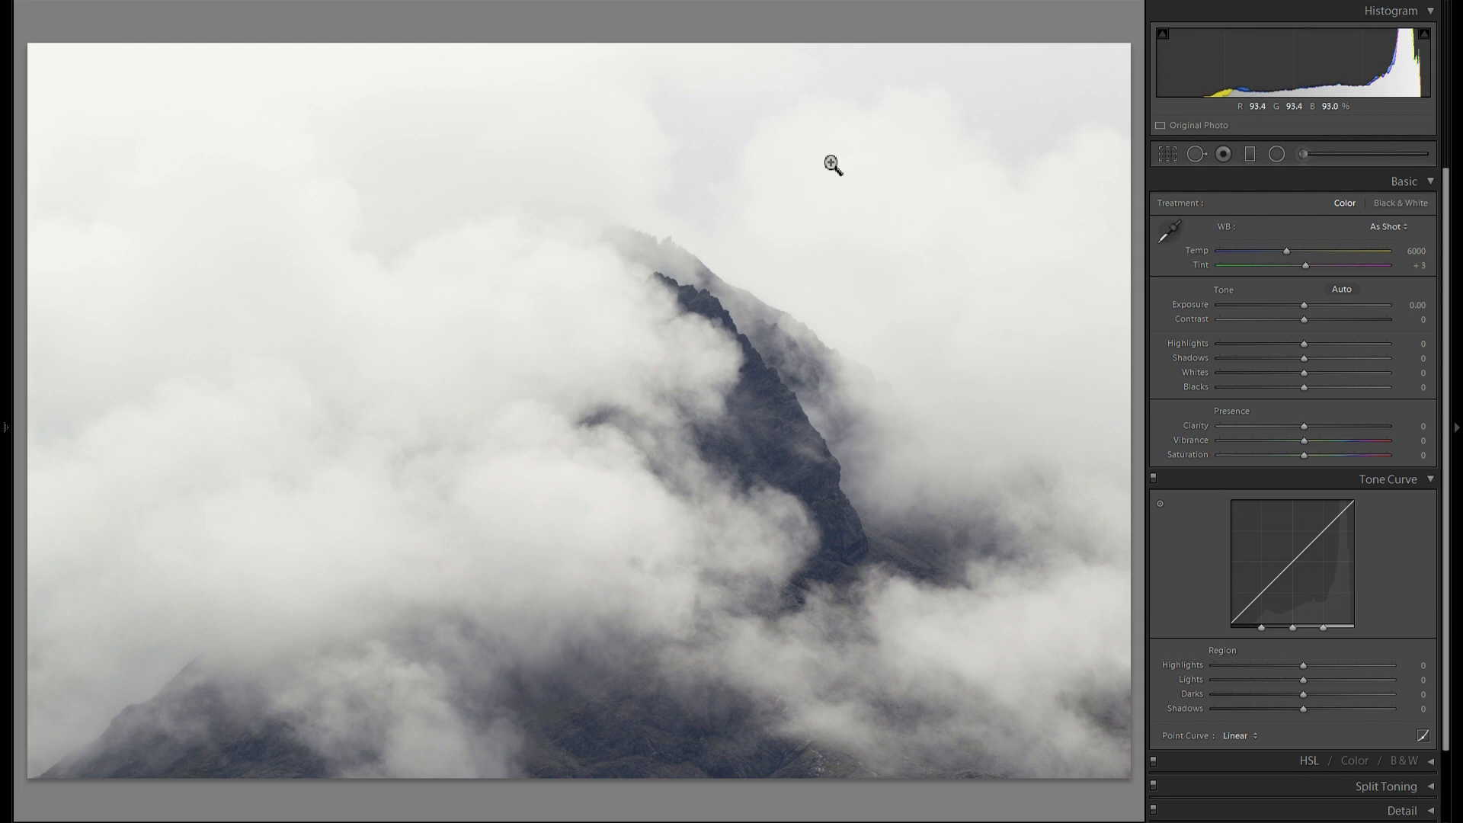
Set Highlights to −100, Exposure to −0.57, Blacks to −61, Whites to +40, Clarity to +72 and Contrast to +19.
{"action": "left_click_drag", "start_coordinate": [1304, 345], "coordinate": [1181, 345]}
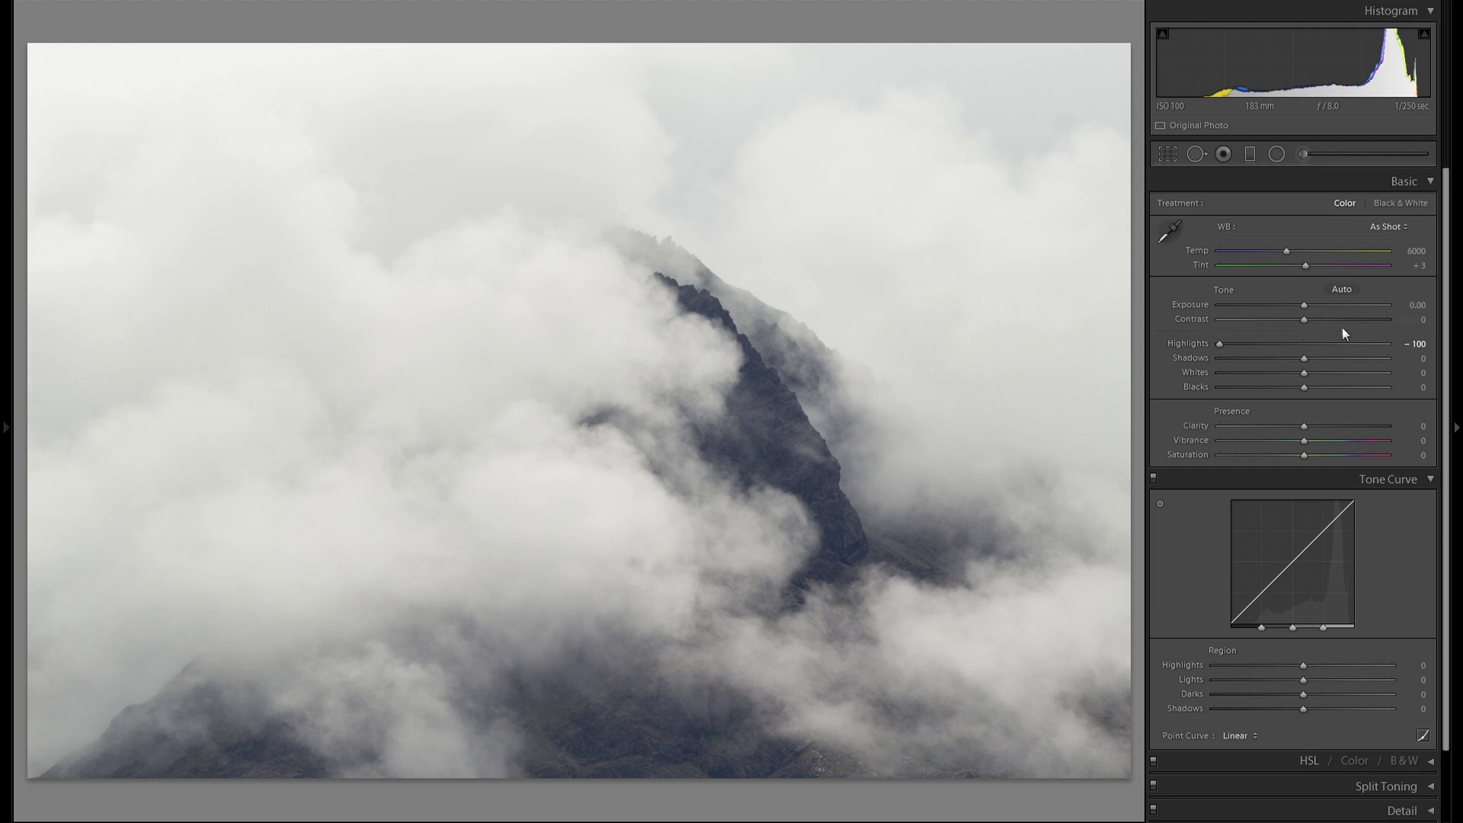
{"action": "left_click_drag", "start_coordinate": [1303, 306], "coordinate": [1293, 303]}
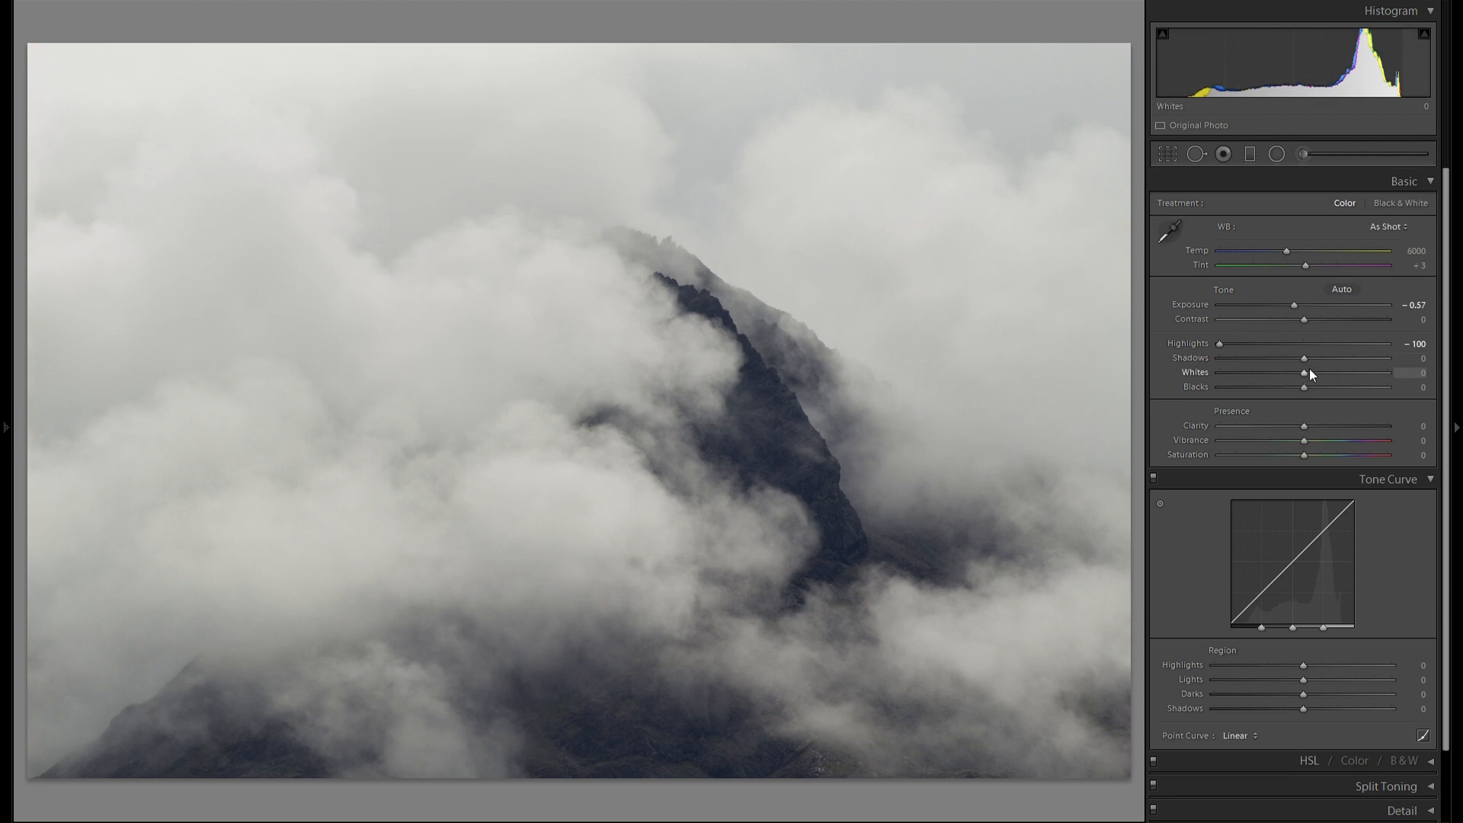
{"action": "left_click_drag", "start_coordinate": [1303, 390], "coordinate": [1252, 389]}
{"action": "left_click_drag", "start_coordinate": [1303, 372], "coordinate": [1340, 373]}
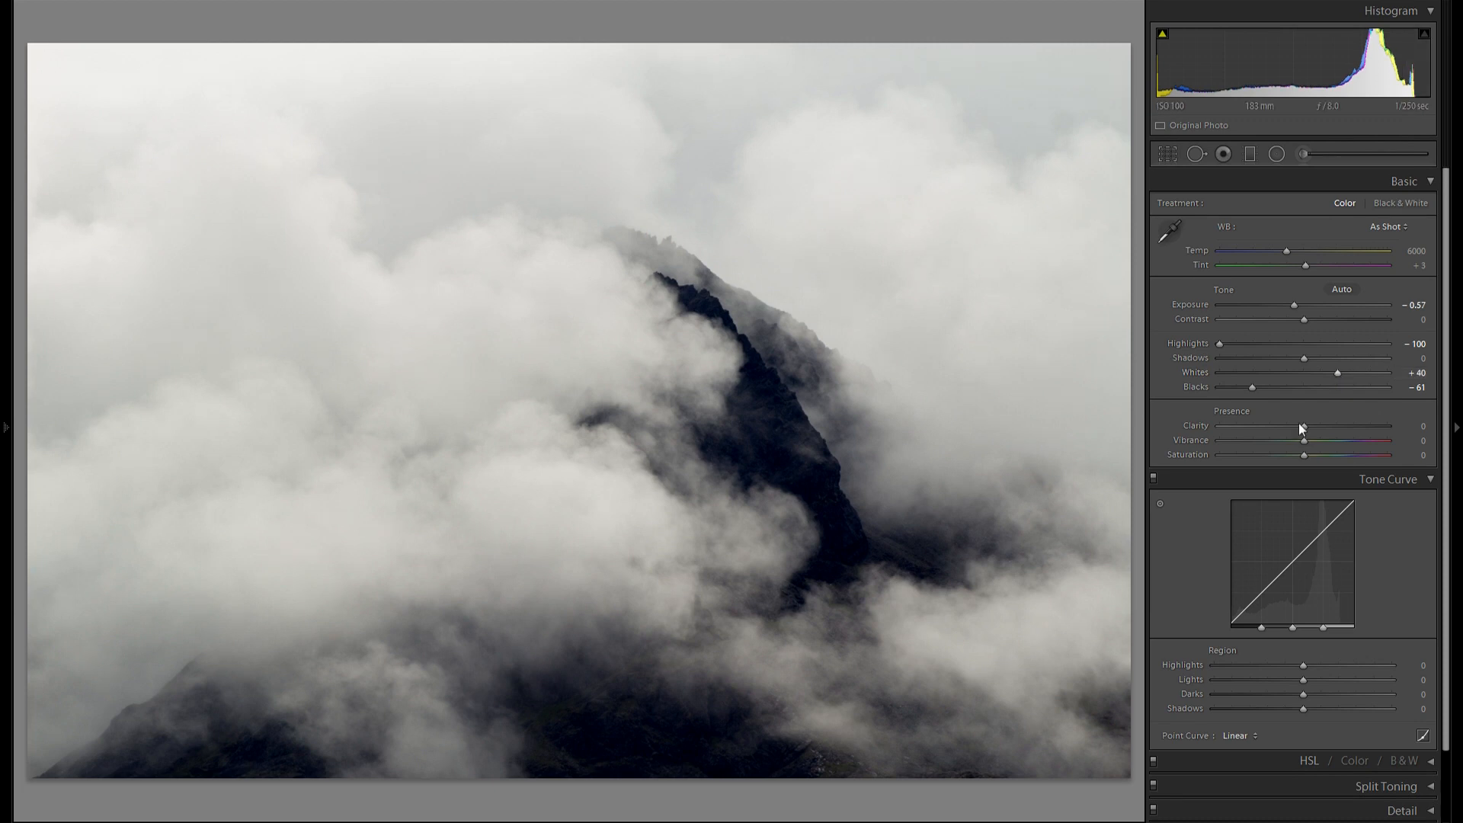
{"action": "left_click_drag", "start_coordinate": [1303, 427], "coordinate": [1347, 429]}
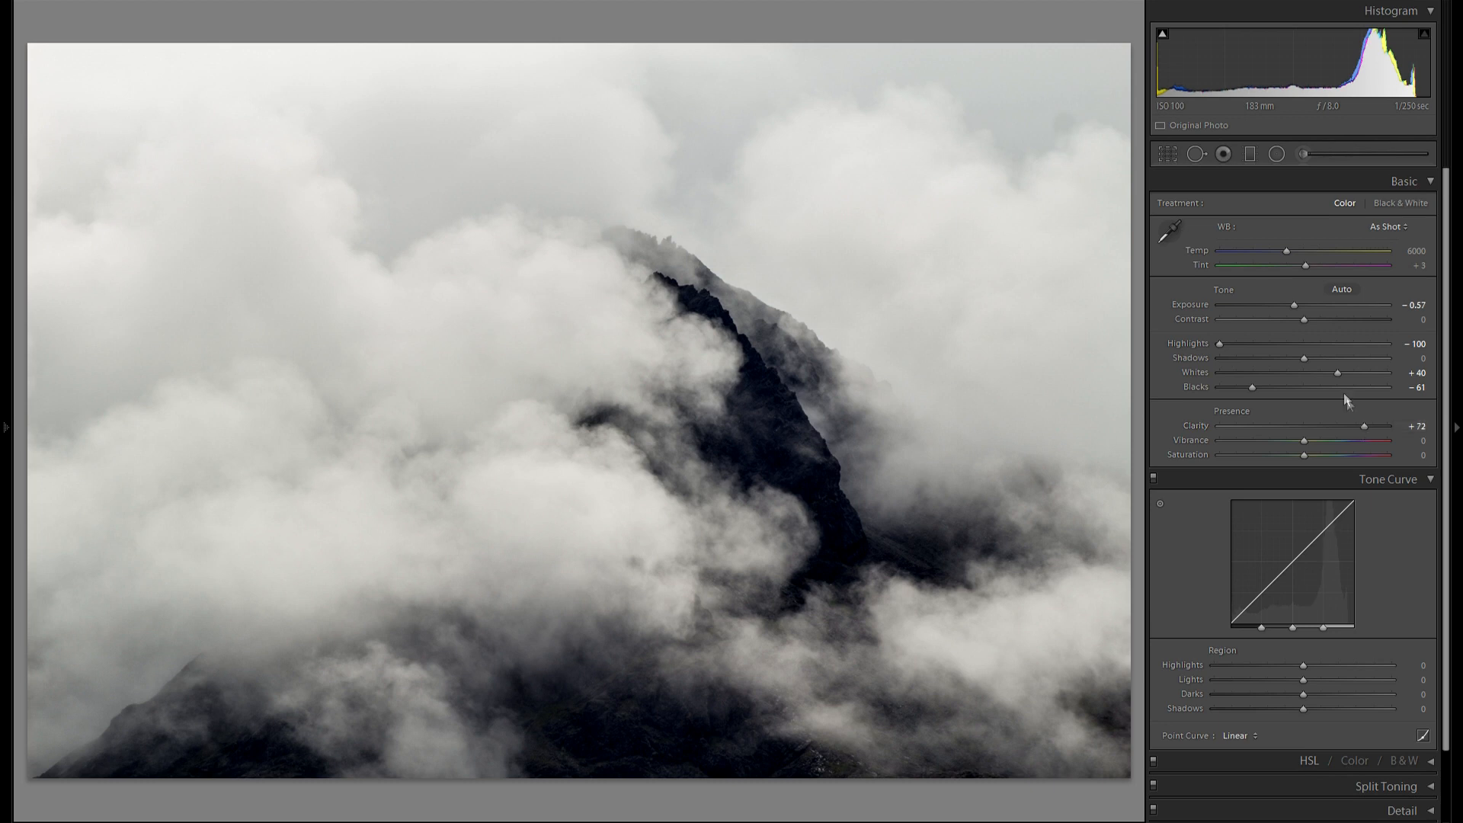
{"action": "mouse_move", "coordinate": [1306, 320]}
{"action": "left_mouse_down"}
{"action": "mouse_move", "coordinate": [1341, 322]}
{"action": "mouse_move", "coordinate": [1323, 323]}
{"action": "left_mouse_up"}
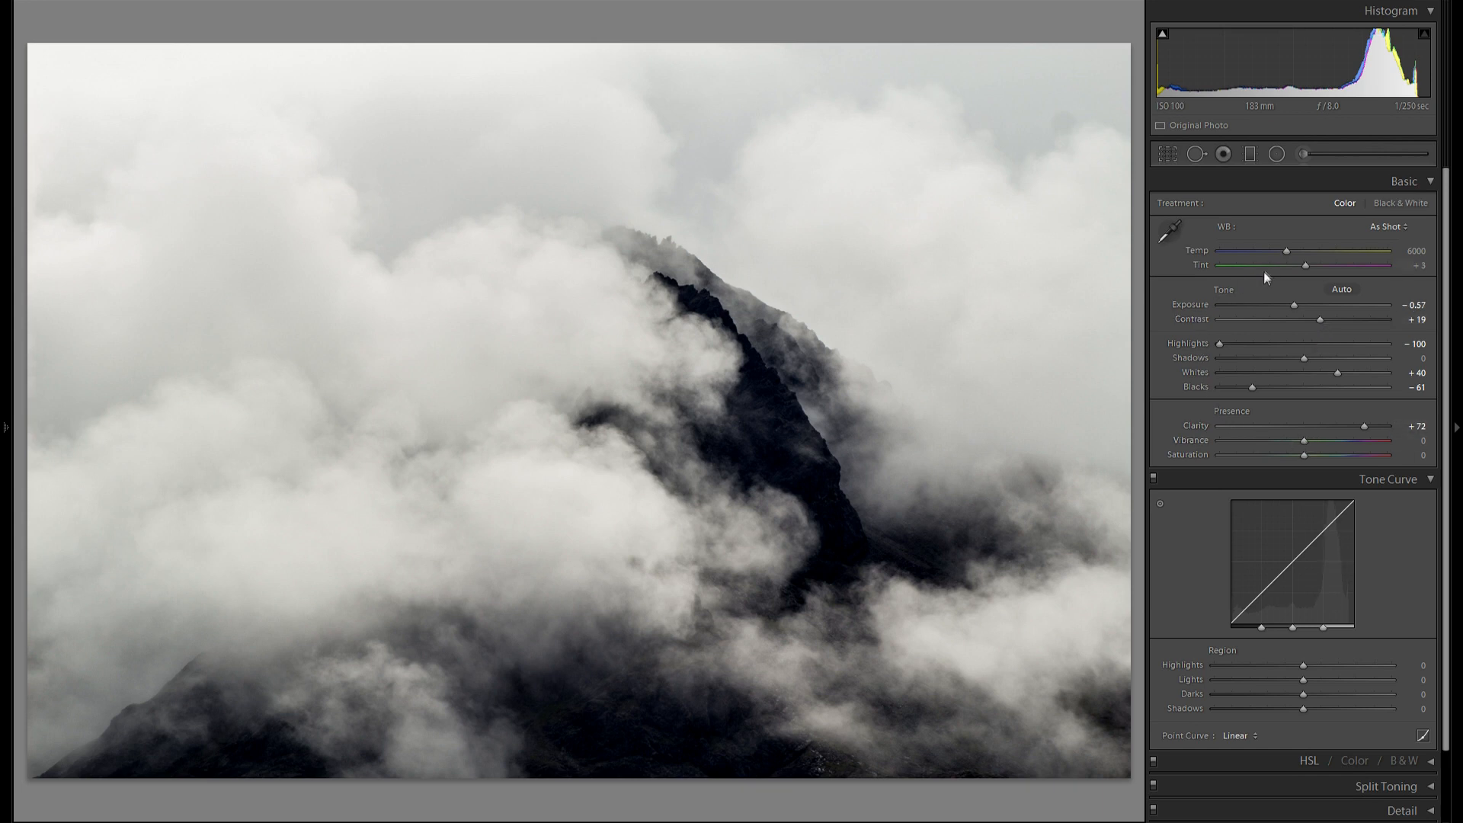
Cool and neutralise the white balance to temperature 5700 and tint +6 by sampling the grey clouds just left of the peak.
{"action": "mouse_move", "coordinate": [1287, 251]}
{"action": "left_mouse_down"}
{"action": "mouse_move", "coordinate": [1325, 251]}
{"action": "mouse_move", "coordinate": [1282, 257]}
{"action": "left_mouse_up"}
{"action": "left_click", "coordinate": [1171, 236]}
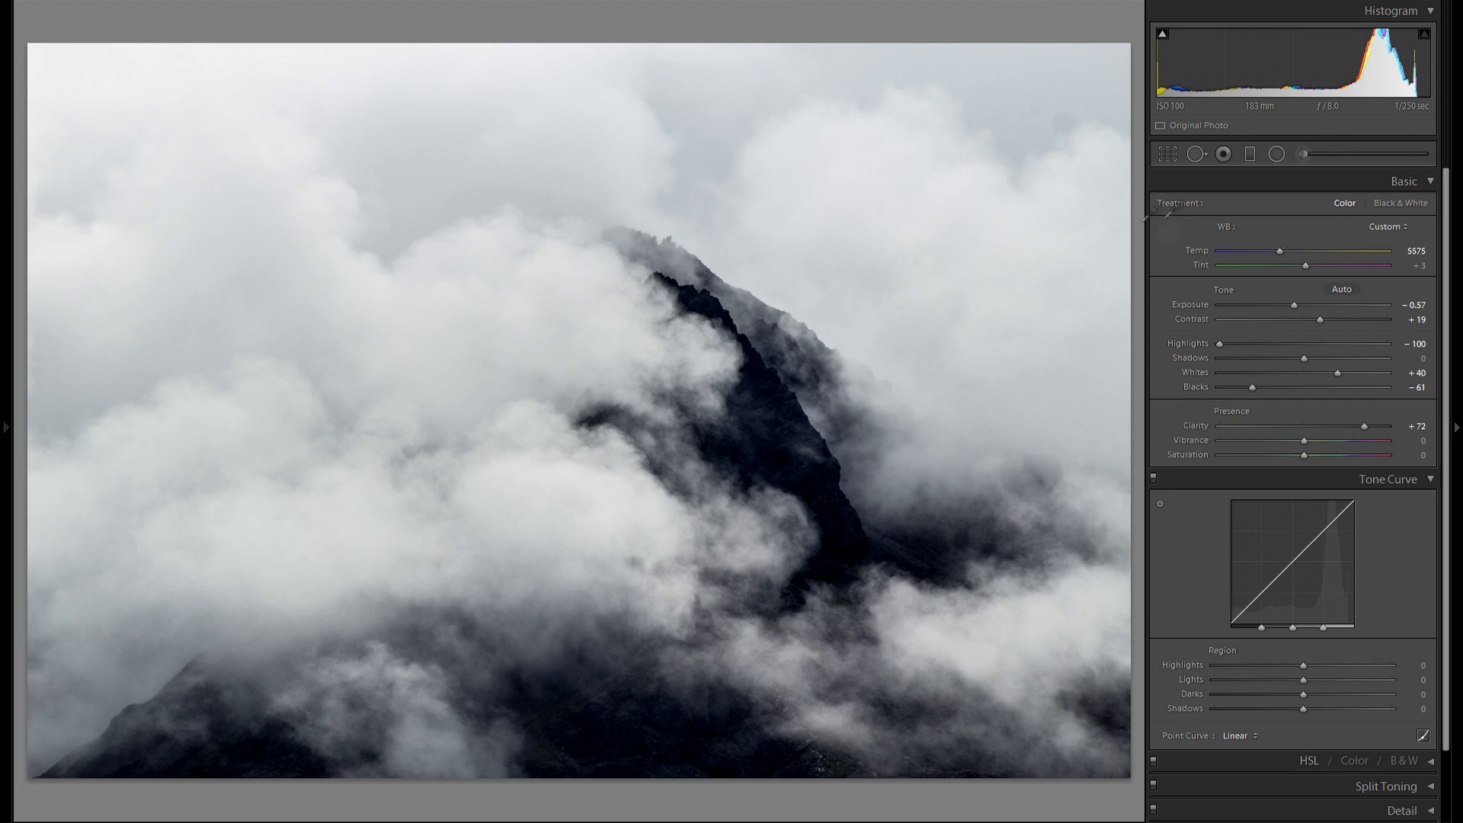
{"action": "left_click", "coordinate": [570, 307]}
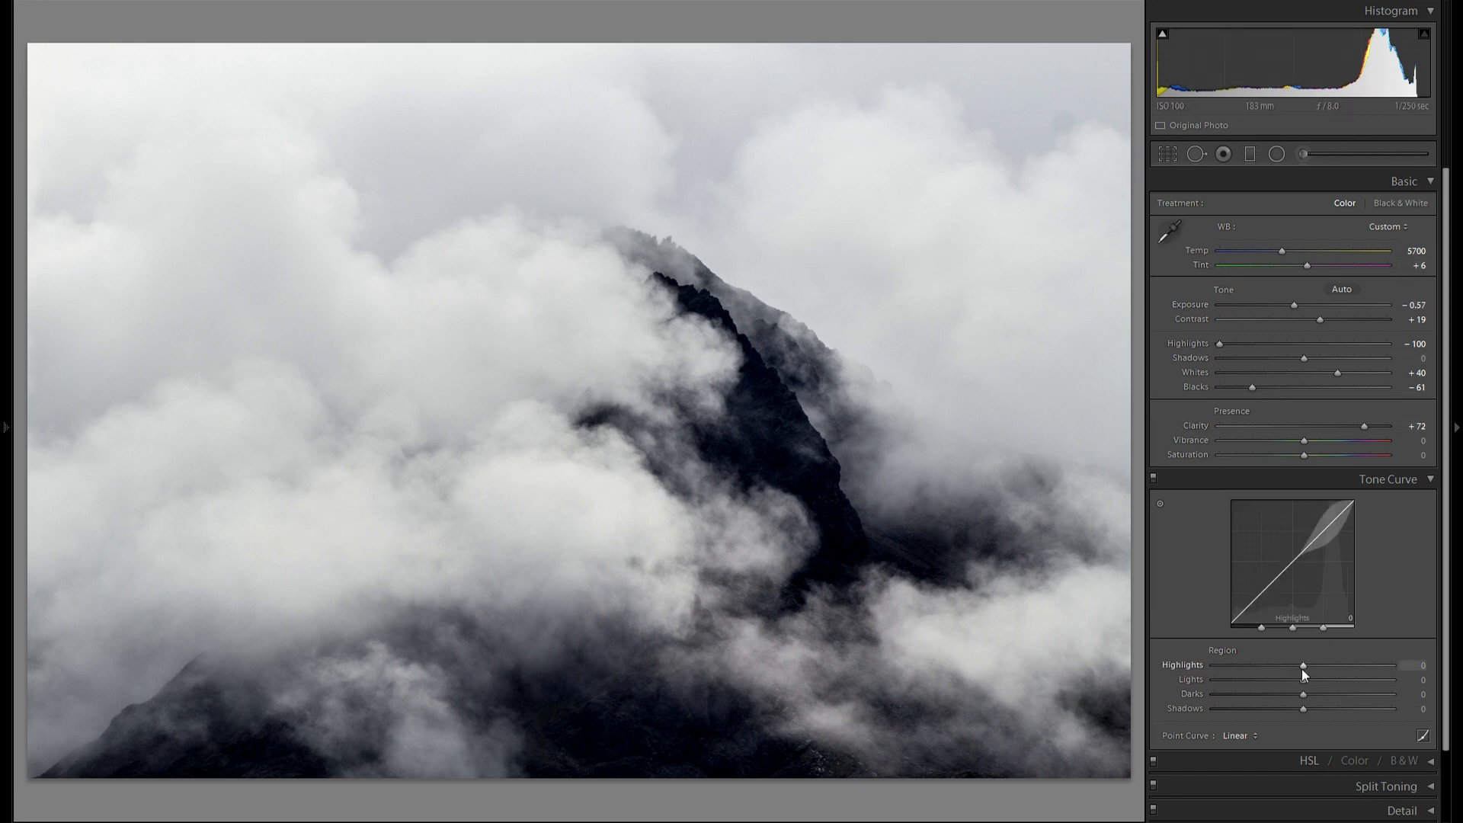
Shape the tone curve with Highlights +29, Lights −17, Darks +12 and Shadows +10.
{"action": "left_click_drag", "start_coordinate": [1305, 666], "coordinate": [1330, 666]}
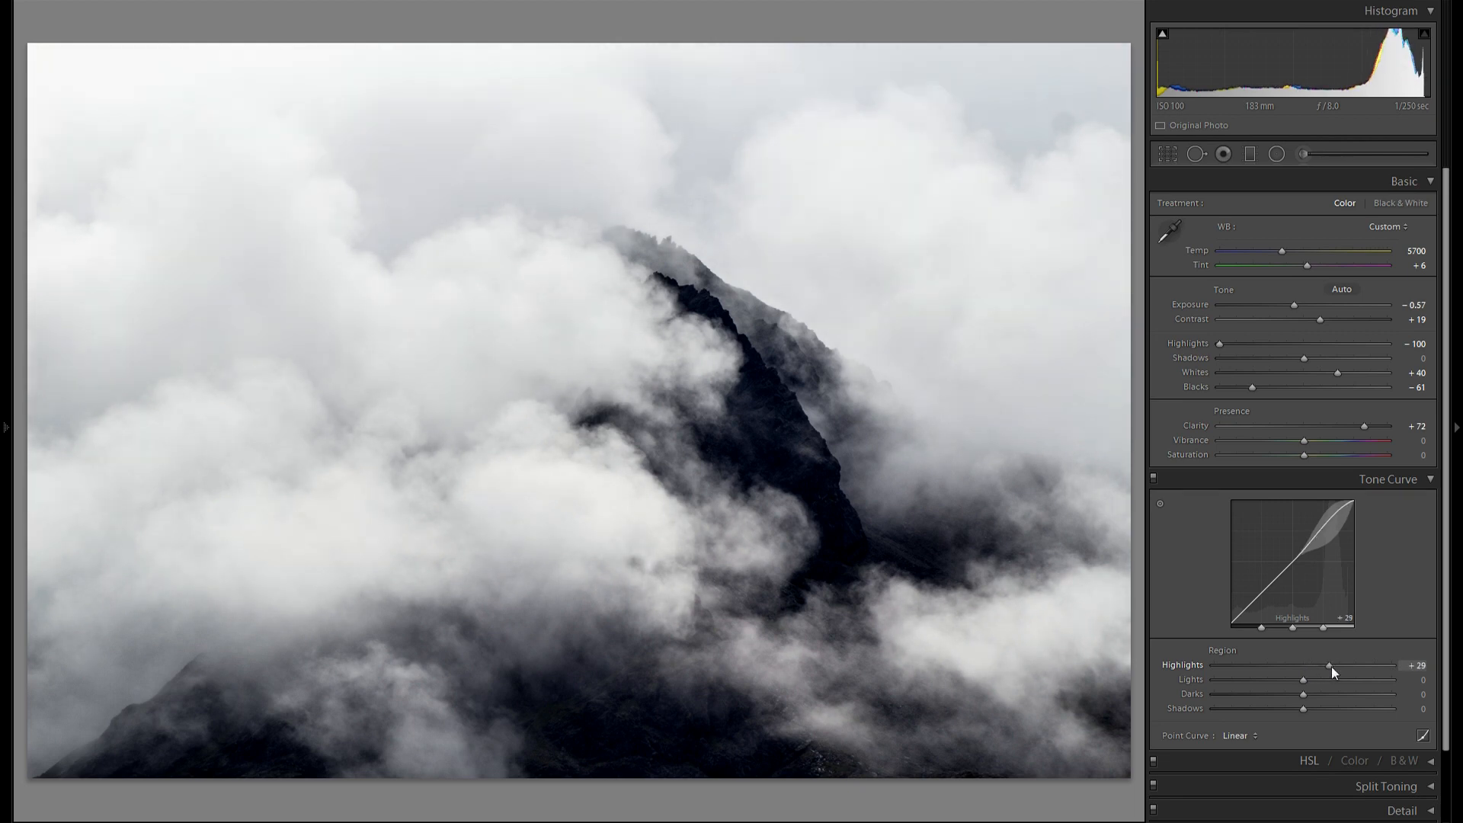
{"action": "mouse_move", "coordinate": [1302, 679]}
{"action": "left_mouse_down"}
{"action": "mouse_move", "coordinate": [1277, 686]}
{"action": "mouse_move", "coordinate": [1306, 697]}
{"action": "mouse_move", "coordinate": [1277, 695]}
{"action": "mouse_move", "coordinate": [1314, 695]}
{"action": "left_mouse_up"}
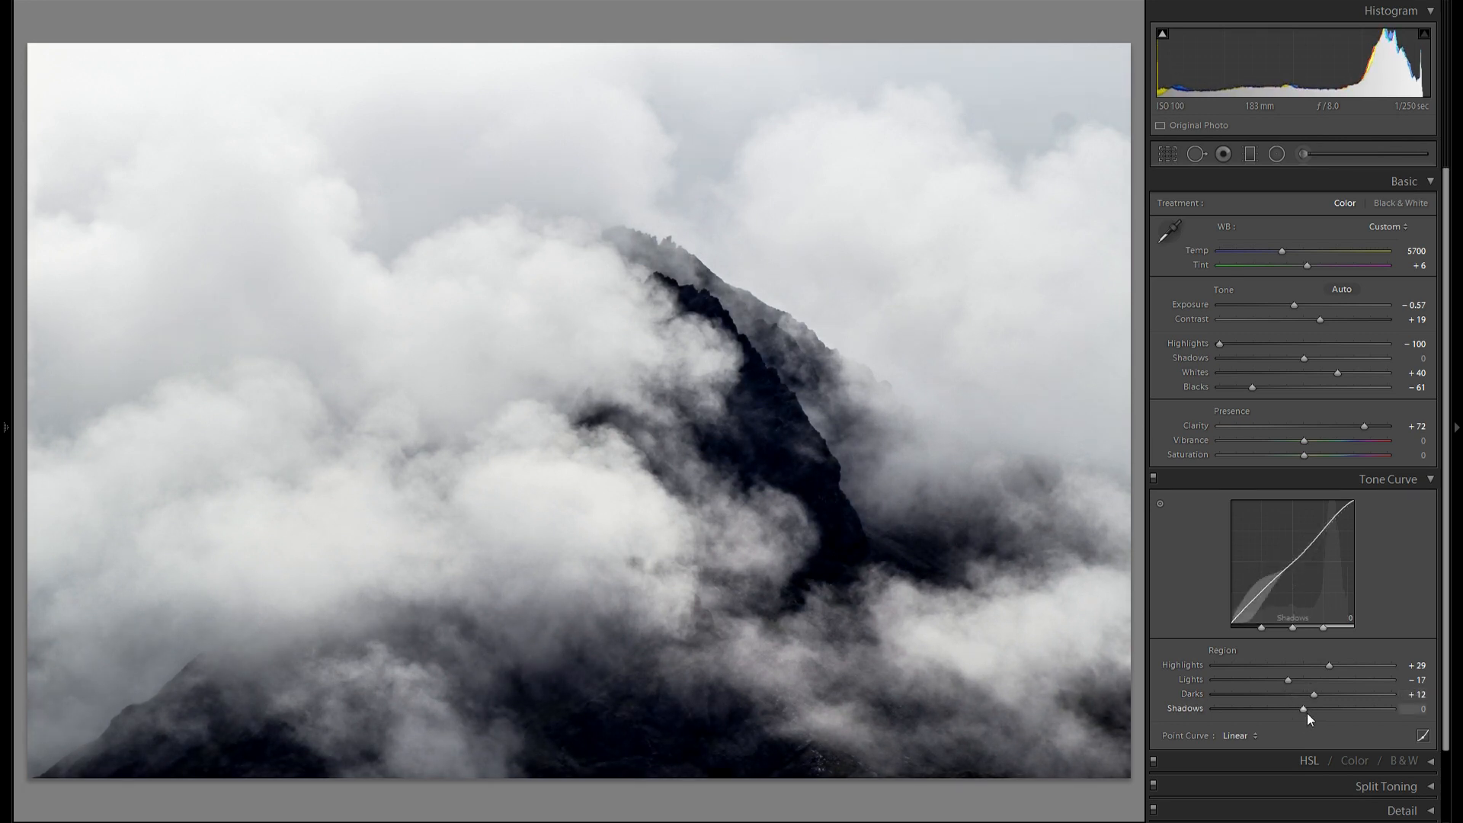
{"action": "mouse_move", "coordinate": [1304, 710]}
{"action": "left_mouse_down"}
{"action": "mouse_move", "coordinate": [1273, 715]}
{"action": "mouse_move", "coordinate": [1344, 713]}
{"action": "mouse_move", "coordinate": [1320, 716]}
{"action": "left_mouse_up"}
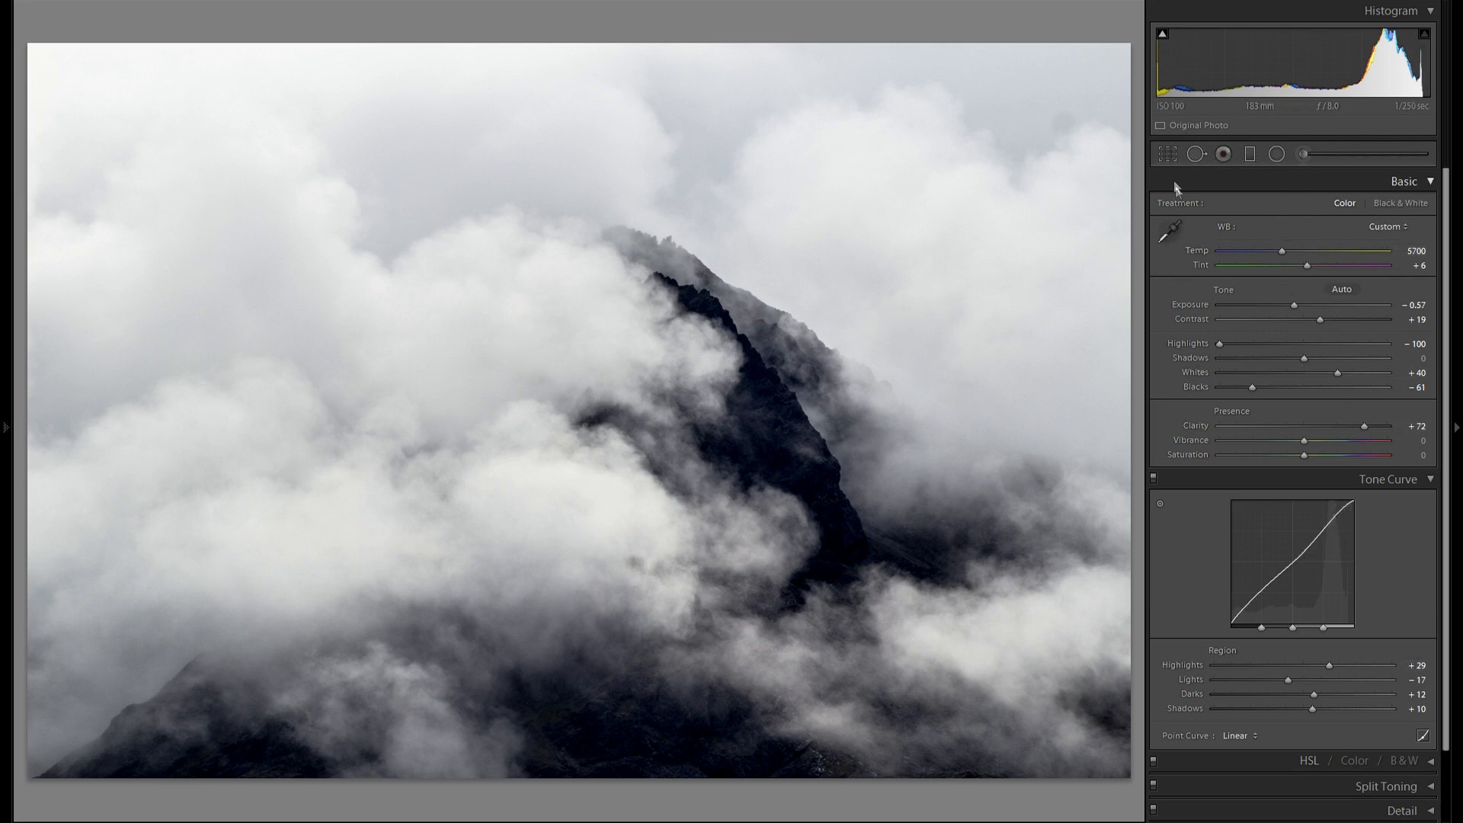
Unlock the crop's aspect ratio and trim a strip of sky off the photo's upper edge, keeping the full width.
{"action": "left_click", "coordinate": [1167, 154]}
{"action": "left_click", "coordinate": [1420, 206]}
{"action": "left_click_drag", "start_coordinate": [584, 44], "coordinate": [590, 84]}
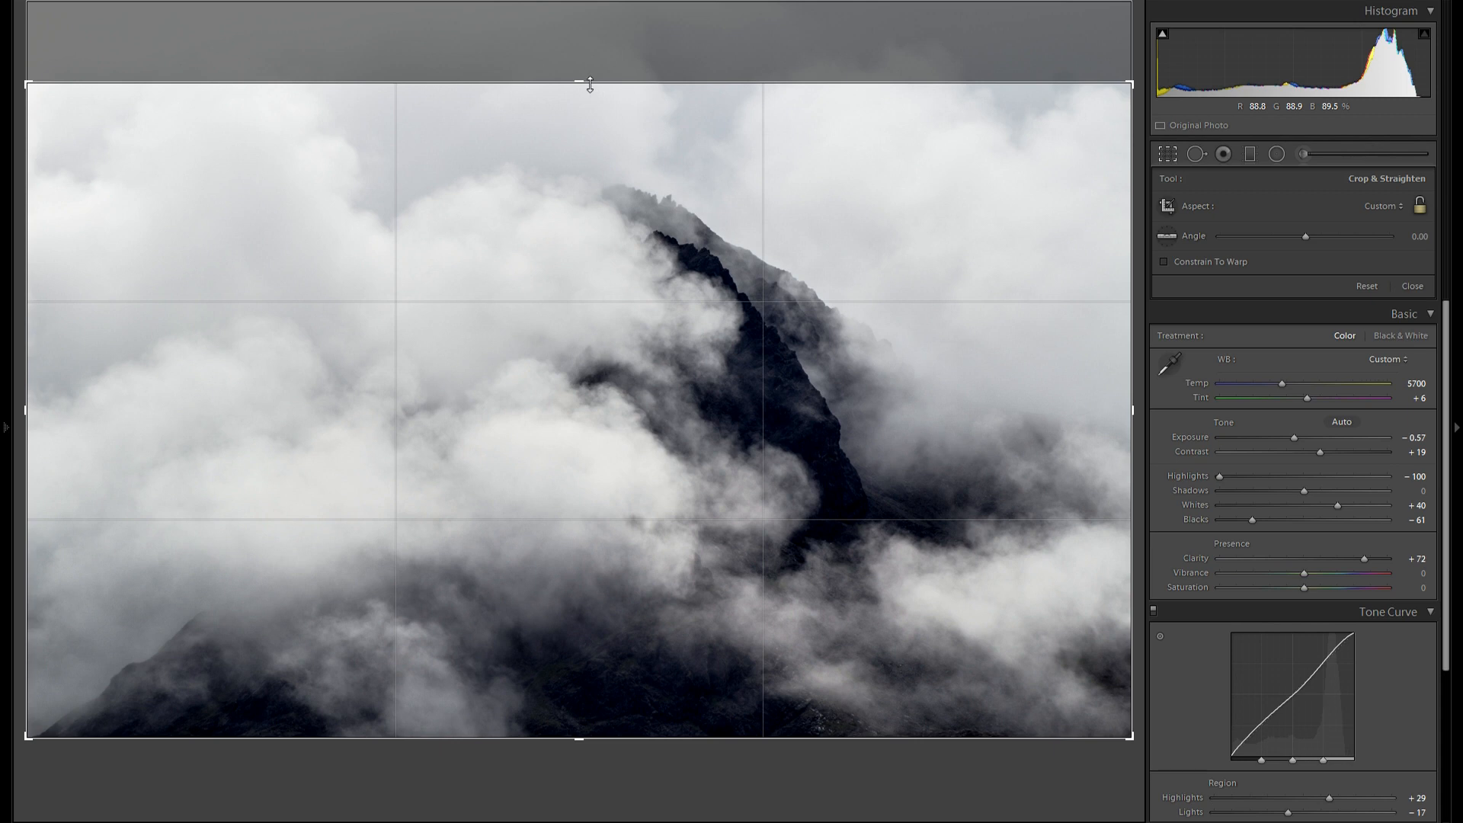
{"action": "key", "text": "Return"}
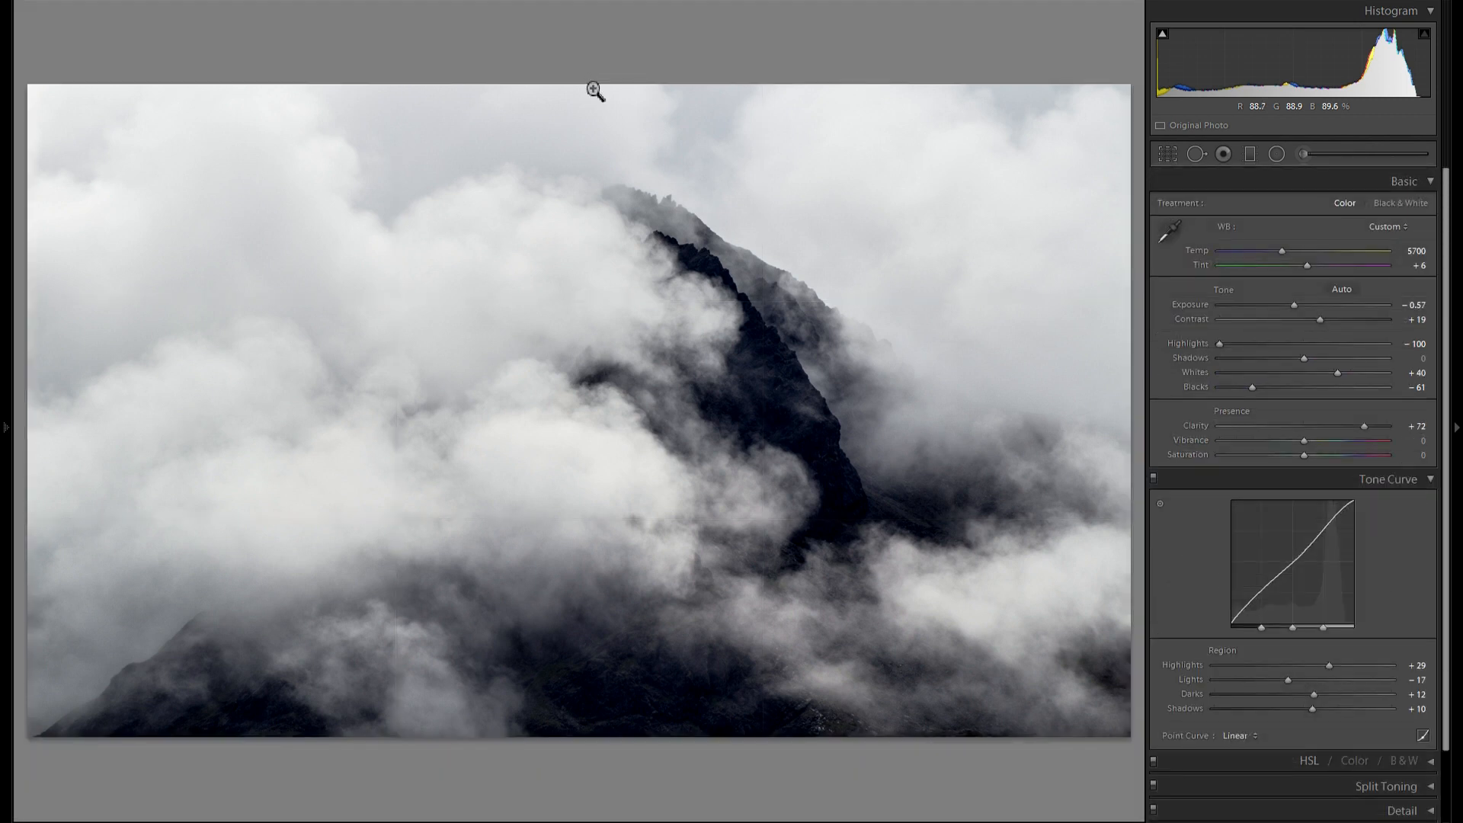
Paint a size 38 adjustment brush mask over the outer clouds and dark foreground, with neutral temperature, exposure −1.18 and contrast 49.
{"action": "left_click", "coordinate": [1304, 153]}
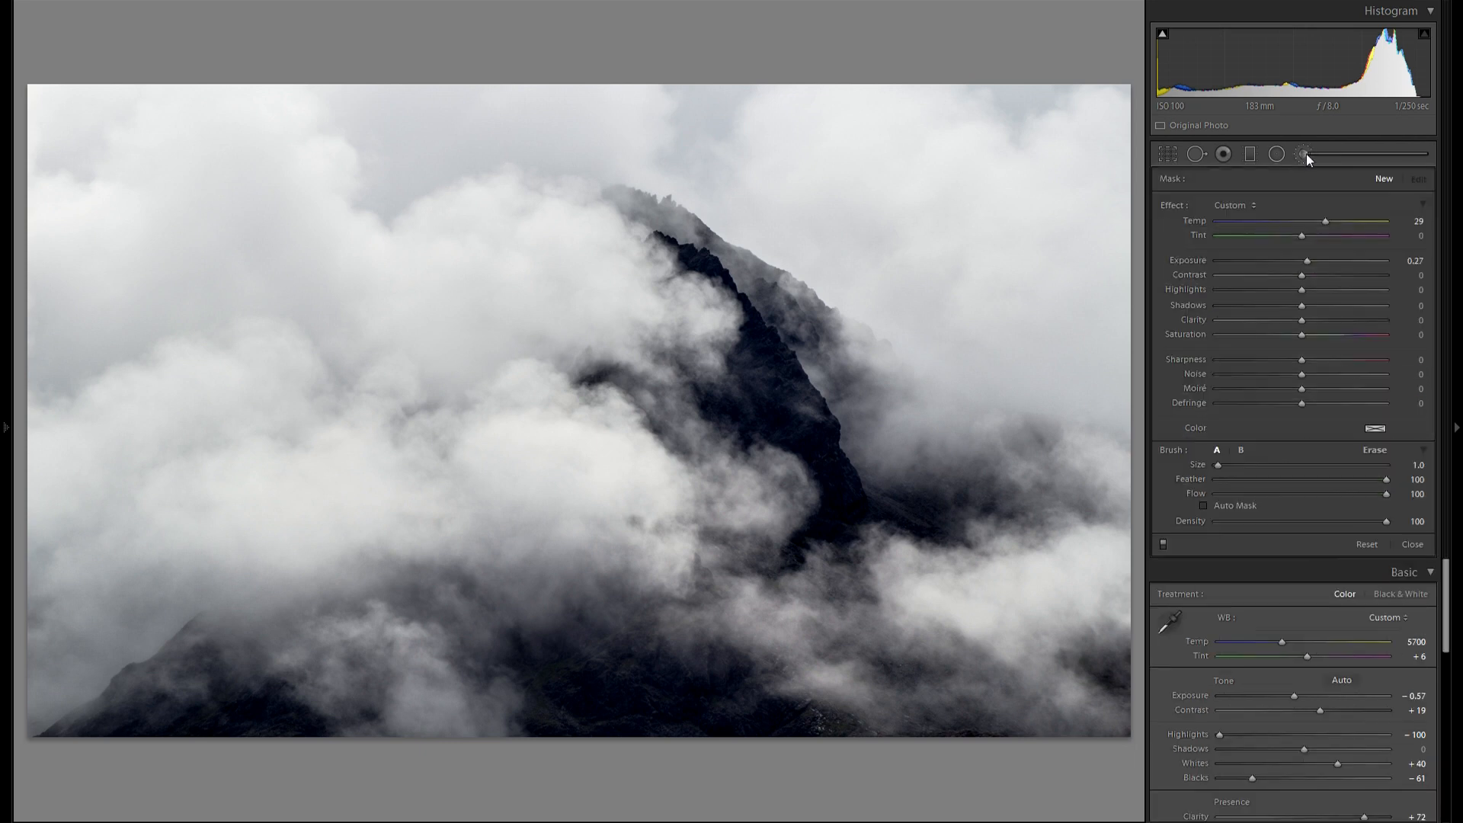
{"action": "double_click", "coordinate": [1203, 260]}
{"action": "double_click", "coordinate": [1201, 221]}
{"action": "left_click_drag", "start_coordinate": [1302, 261], "coordinate": [1296, 261]}
{"action": "scroll", "coordinate": [1031, 248], "scroll_direction": "up", "scroll_amount": 10}
{"action": "scroll", "coordinate": [1032, 247], "scroll_direction": "up", "scroll_amount": 2}
{"action": "mouse_move", "coordinate": [1121, 170]}
{"action": "left_mouse_down"}
{"action": "mouse_move", "coordinate": [1036, 69]}
{"action": "mouse_move", "coordinate": [823, 54]}
{"action": "mouse_move", "coordinate": [83, 114]}
{"action": "mouse_move", "coordinate": [61, 488]}
{"action": "mouse_move", "coordinate": [79, 610]}
{"action": "left_mouse_up"}
{"action": "mouse_move", "coordinate": [579, 716]}
{"action": "left_mouse_down"}
{"action": "mouse_move", "coordinate": [869, 716]}
{"action": "mouse_move", "coordinate": [1067, 656]}
{"action": "left_mouse_up"}
{"action": "mouse_move", "coordinate": [1296, 261]}
{"action": "left_mouse_down"}
{"action": "mouse_move", "coordinate": [1270, 259]}
{"action": "mouse_move", "coordinate": [1345, 275]}
{"action": "left_mouse_up"}
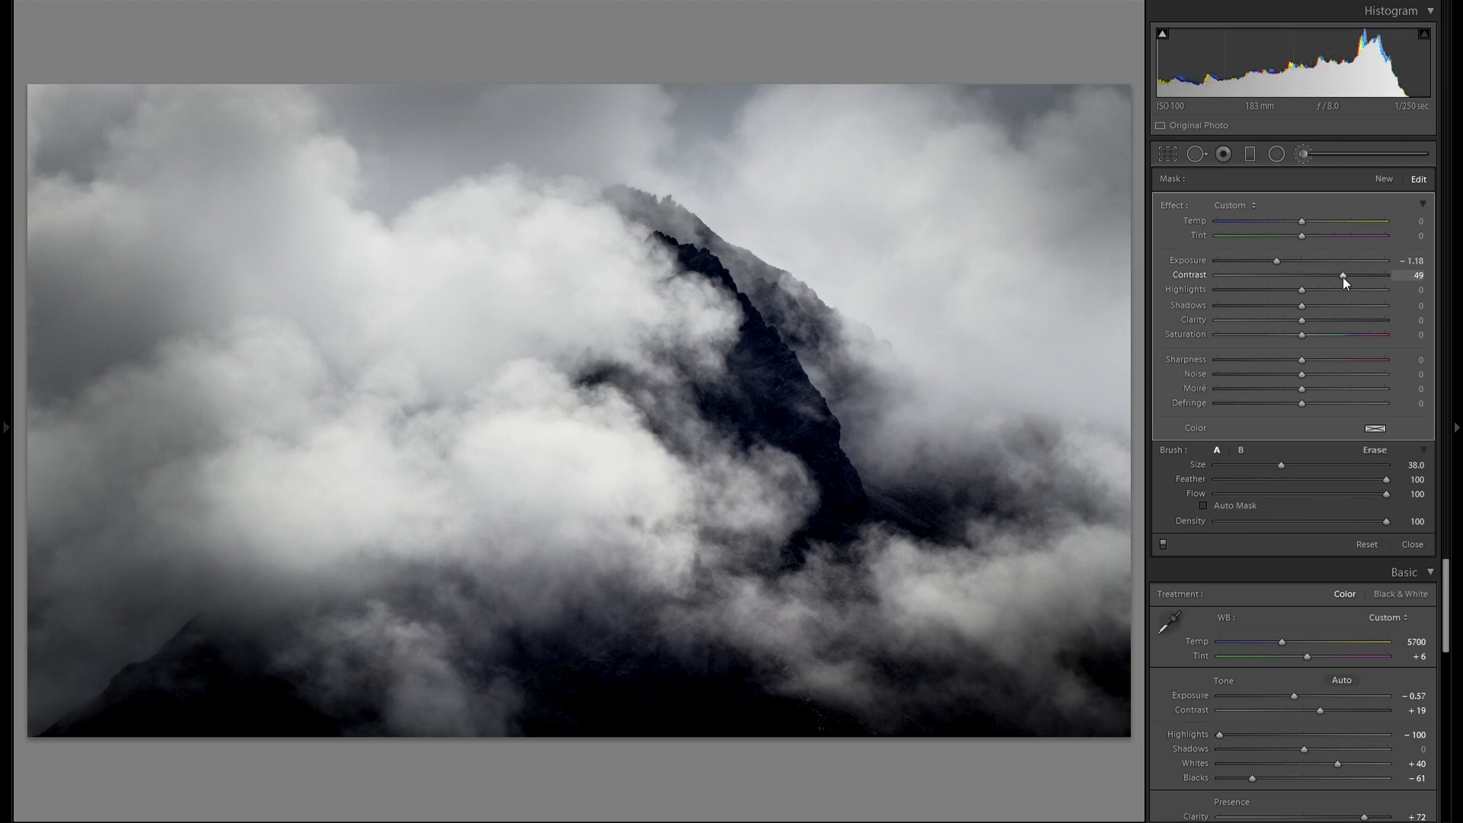
Darken the sky's upper edge with a graduated filter at exposure −0.31, and set the photo's Vibrance to −20.
{"action": "left_click", "coordinate": [1250, 154]}
{"action": "left_click_drag", "start_coordinate": [576, 92], "coordinate": [593, 176]}
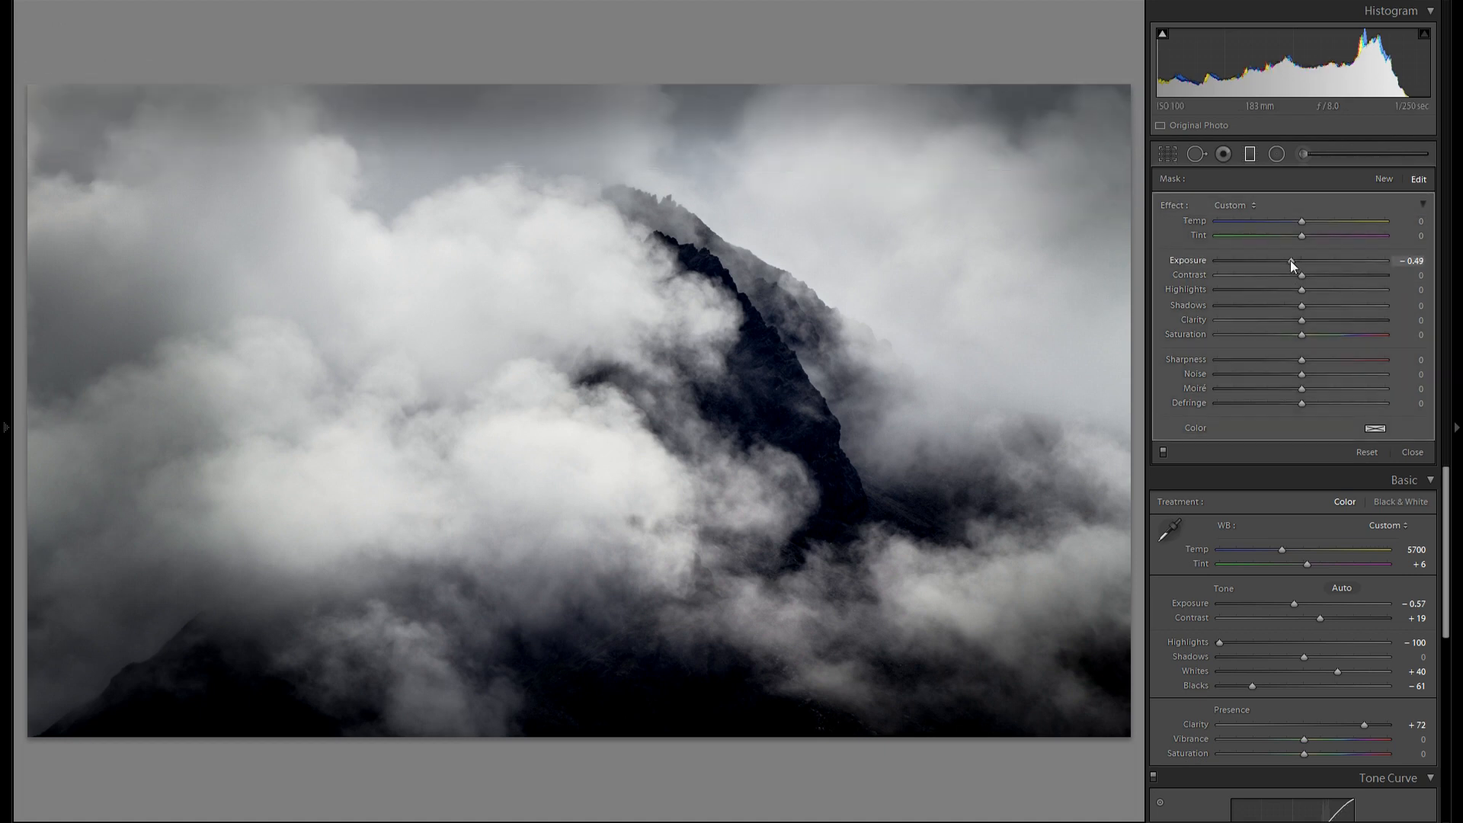
{"action": "left_click_drag", "start_coordinate": [1291, 260], "coordinate": [1296, 259]}
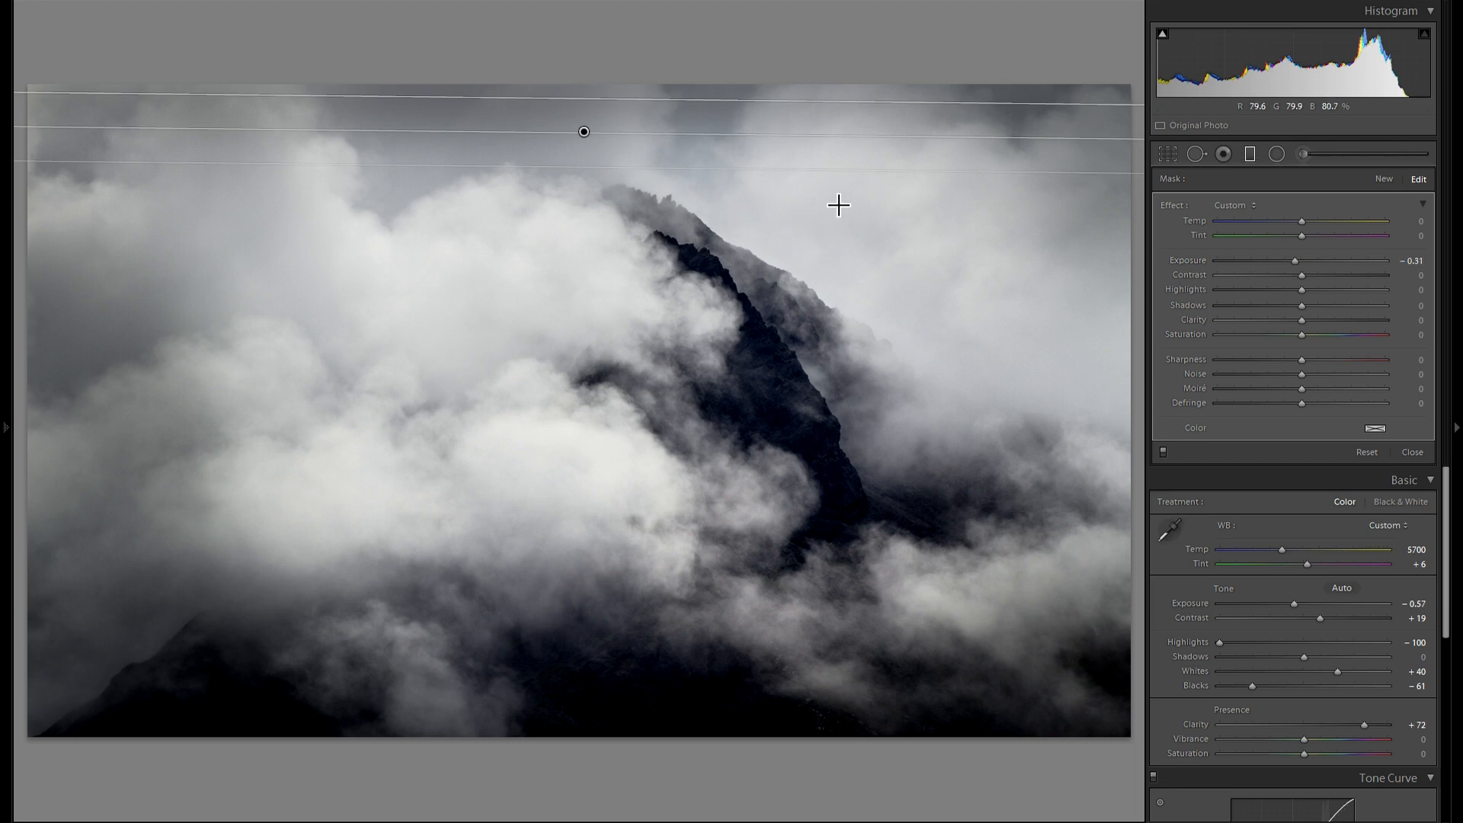
{"action": "key", "text": "m"}
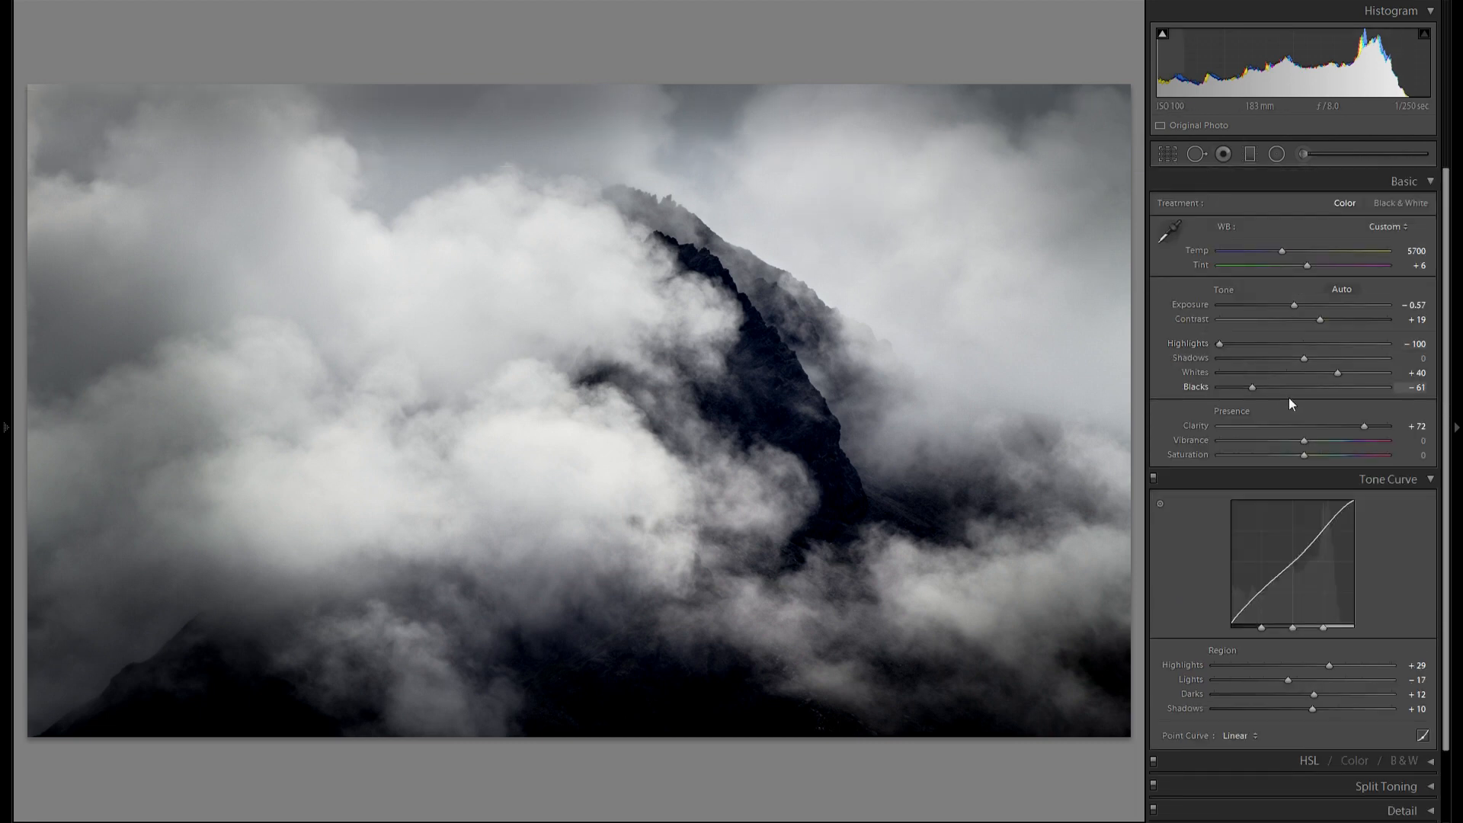
{"action": "left_click_drag", "start_coordinate": [1305, 445], "coordinate": [1287, 442]}
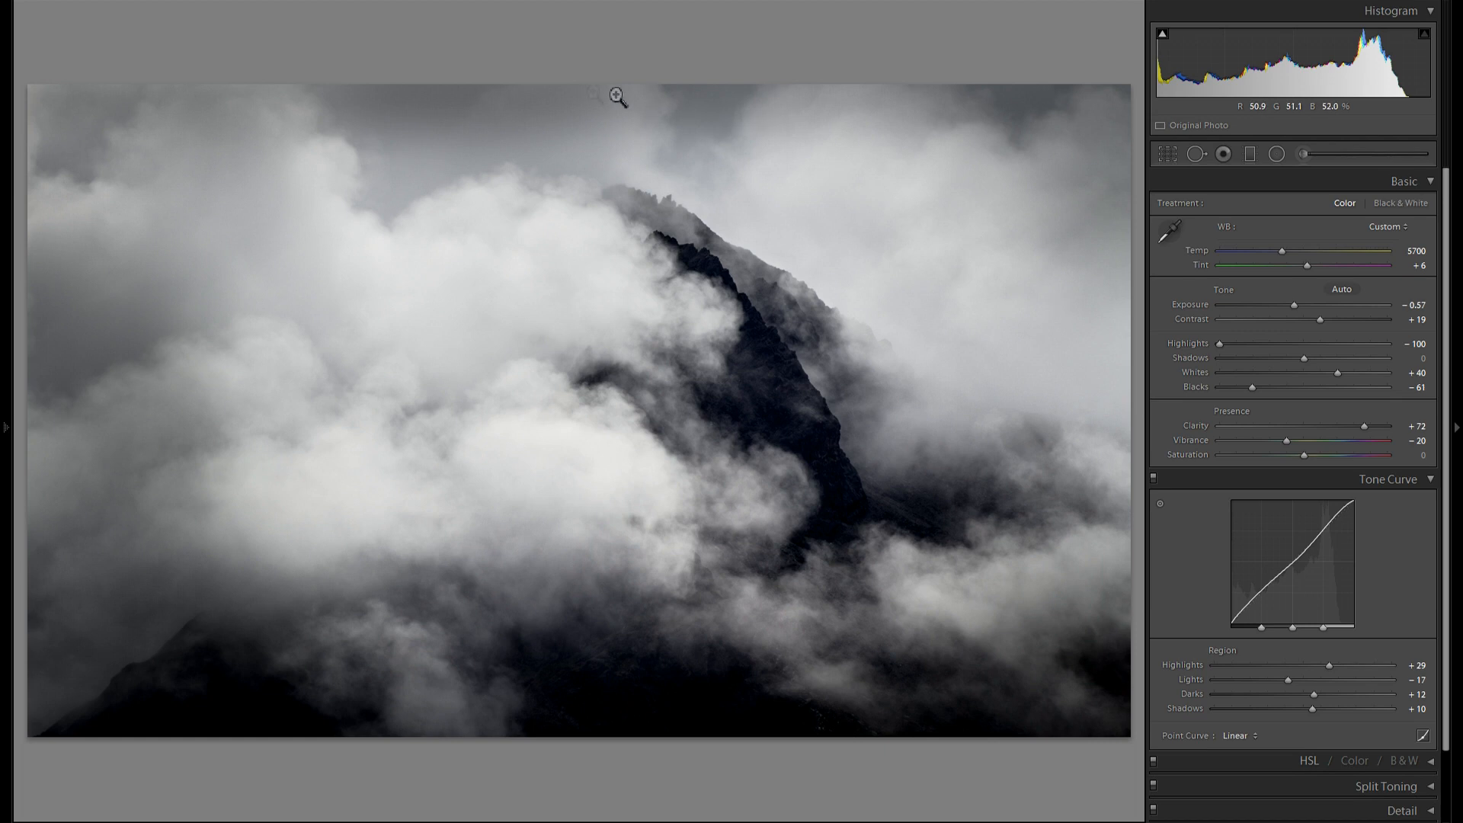
Paint a new size 37 adjustment brush mask across the upper sky and set its exposure to −1.61.
{"action": "left_click", "coordinate": [1304, 154]}
{"action": "left_click_drag", "start_coordinate": [1300, 258], "coordinate": [1287, 259]}
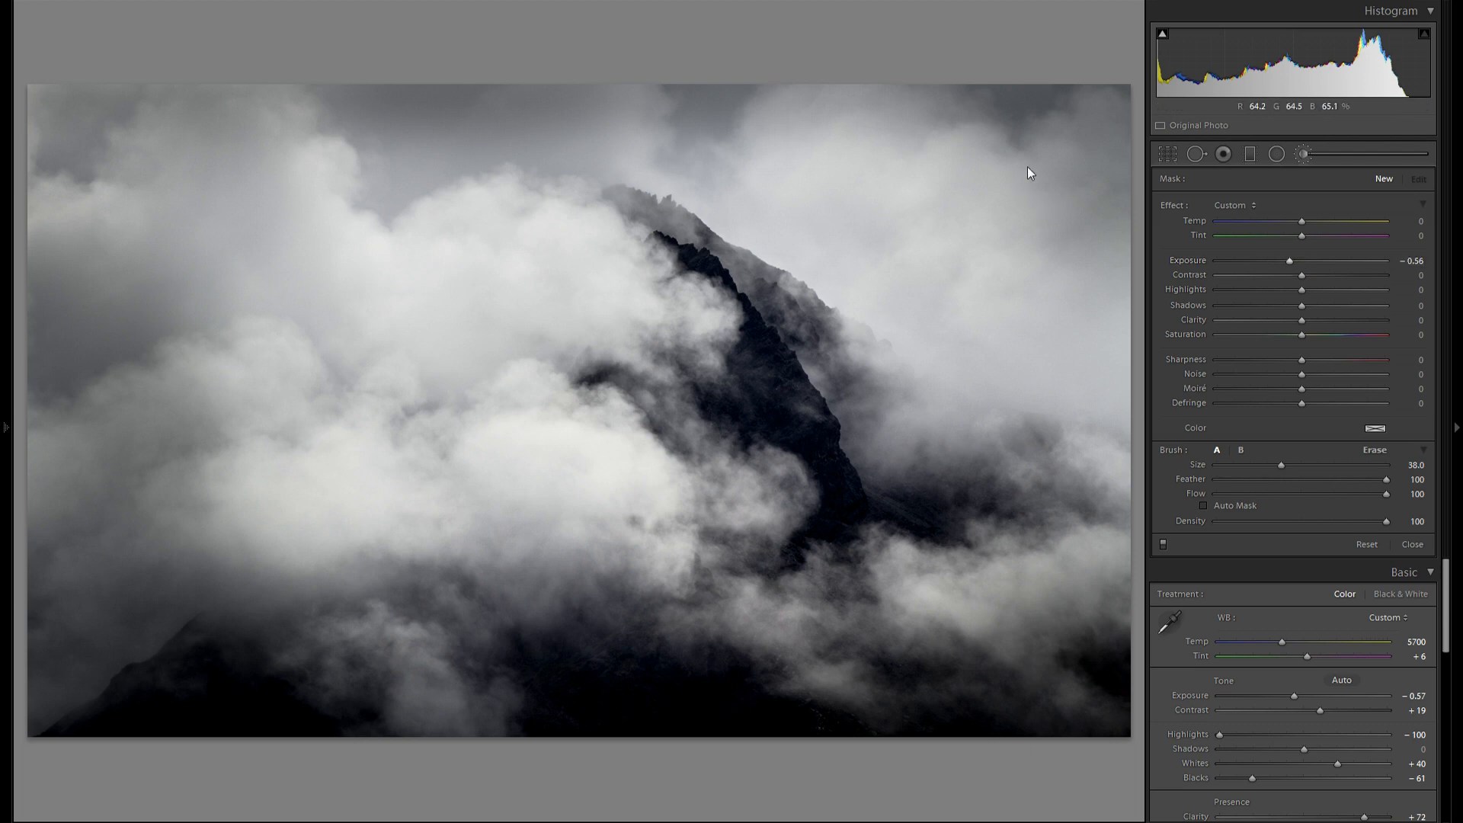
{"action": "scroll", "coordinate": [1119, 172], "scroll_direction": "down", "scroll_amount": 2}
{"action": "mouse_move", "coordinate": [1117, 163]}
{"action": "left_mouse_down"}
{"action": "mouse_move", "coordinate": [853, 141]}
{"action": "mouse_move", "coordinate": [175, 152]}
{"action": "left_mouse_up"}
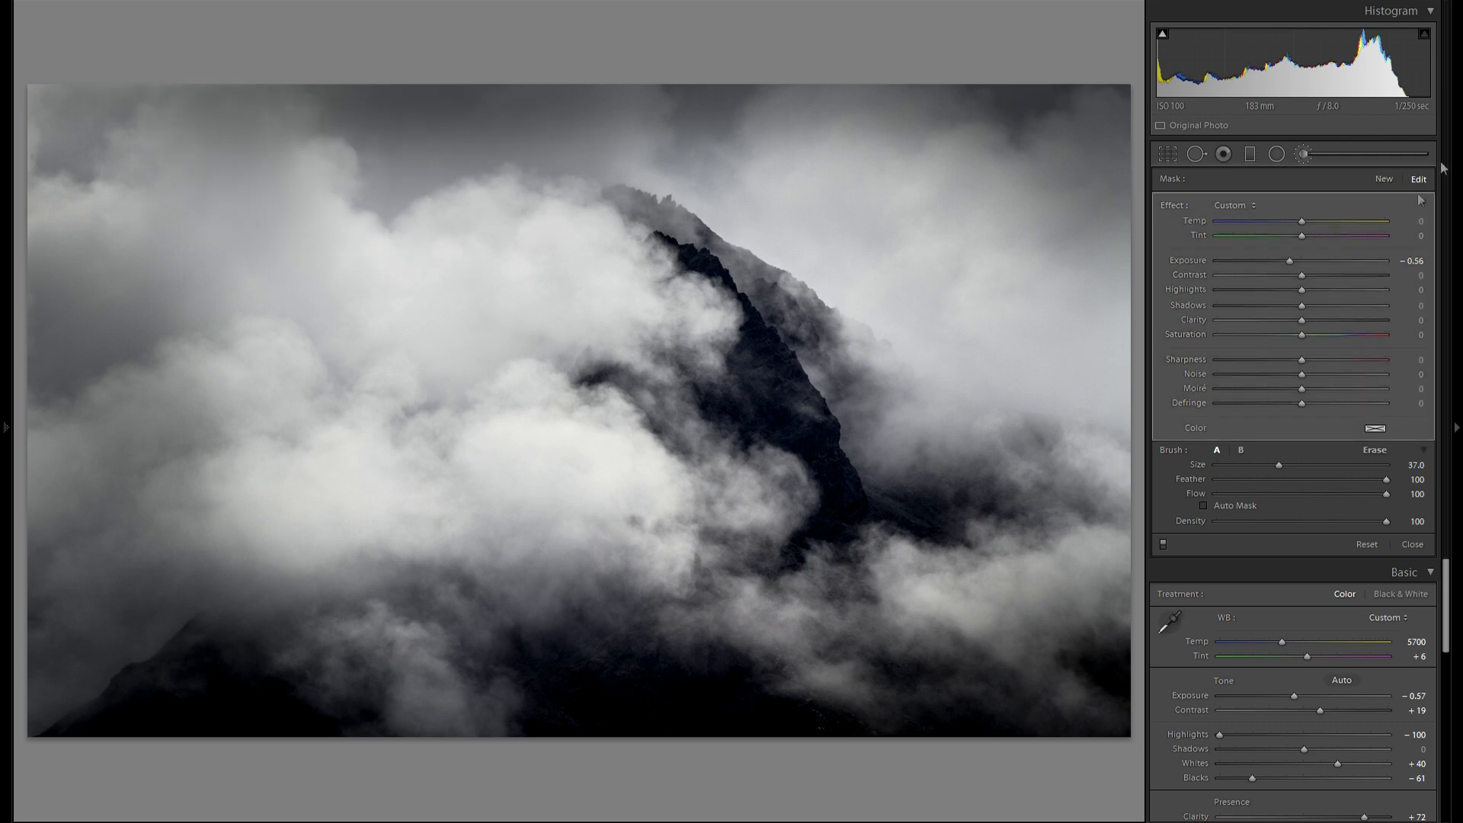
{"action": "left_click_drag", "start_coordinate": [1289, 260], "coordinate": [1267, 261]}
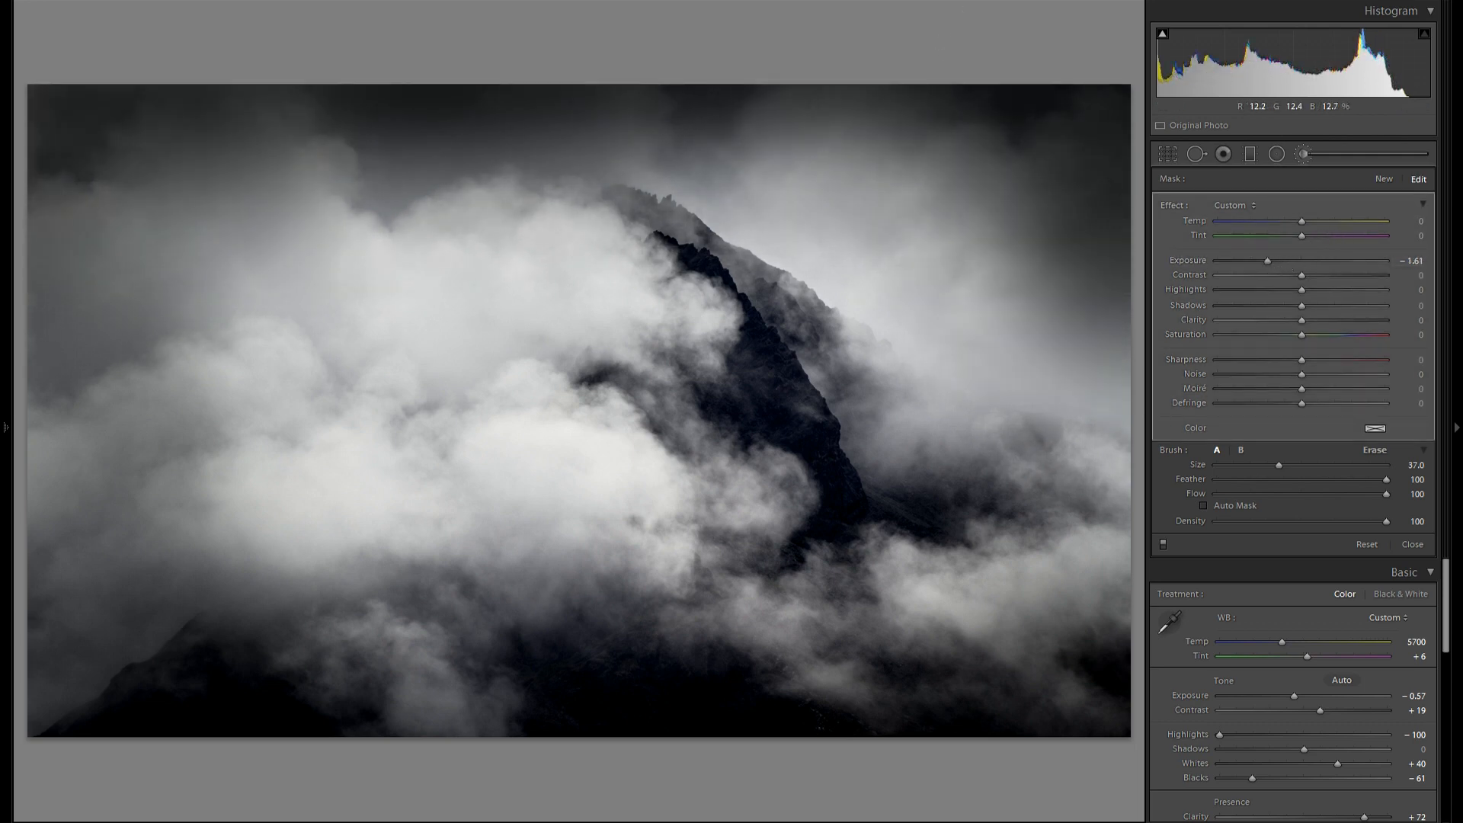
Raise the tone curve's Highlights to +56.
{"action": "left_click", "coordinate": [1270, 155]}
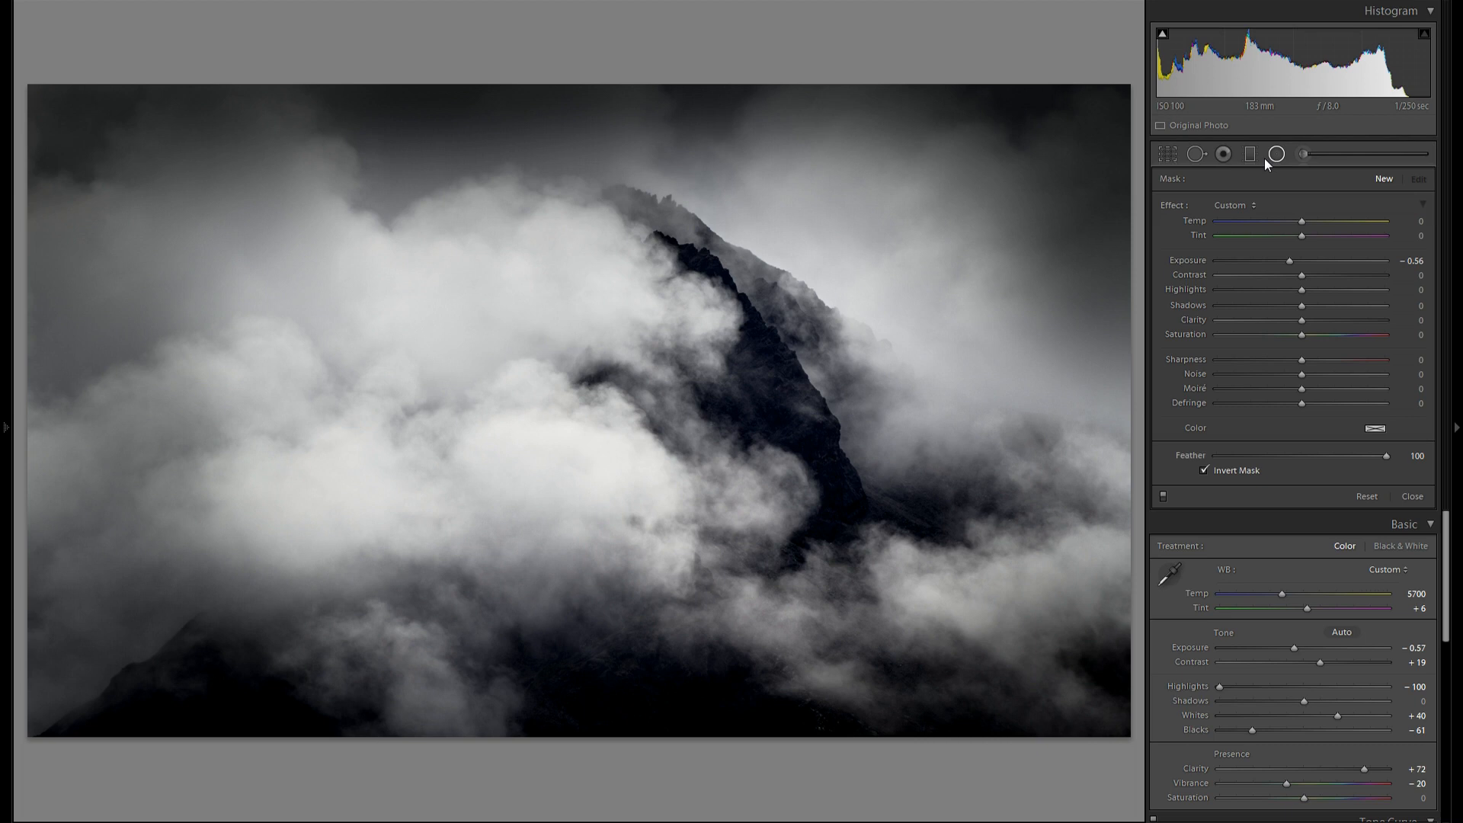
{"action": "left_click", "coordinate": [1267, 156]}
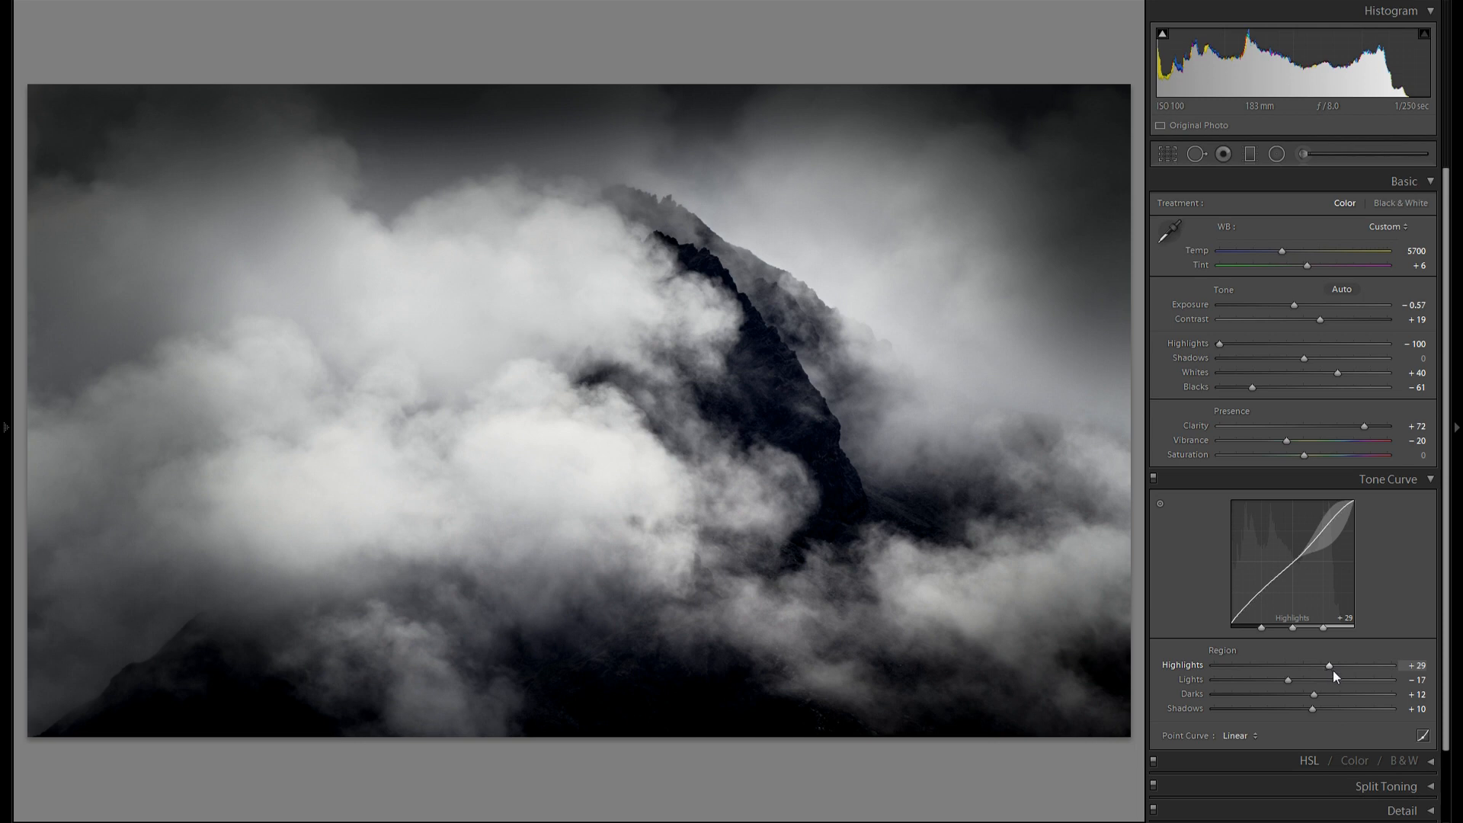
{"action": "mouse_move", "coordinate": [1338, 666]}
{"action": "left_mouse_down"}
{"action": "mouse_move", "coordinate": [1366, 665]}
{"action": "mouse_move", "coordinate": [1353, 665]}
{"action": "left_mouse_up"}
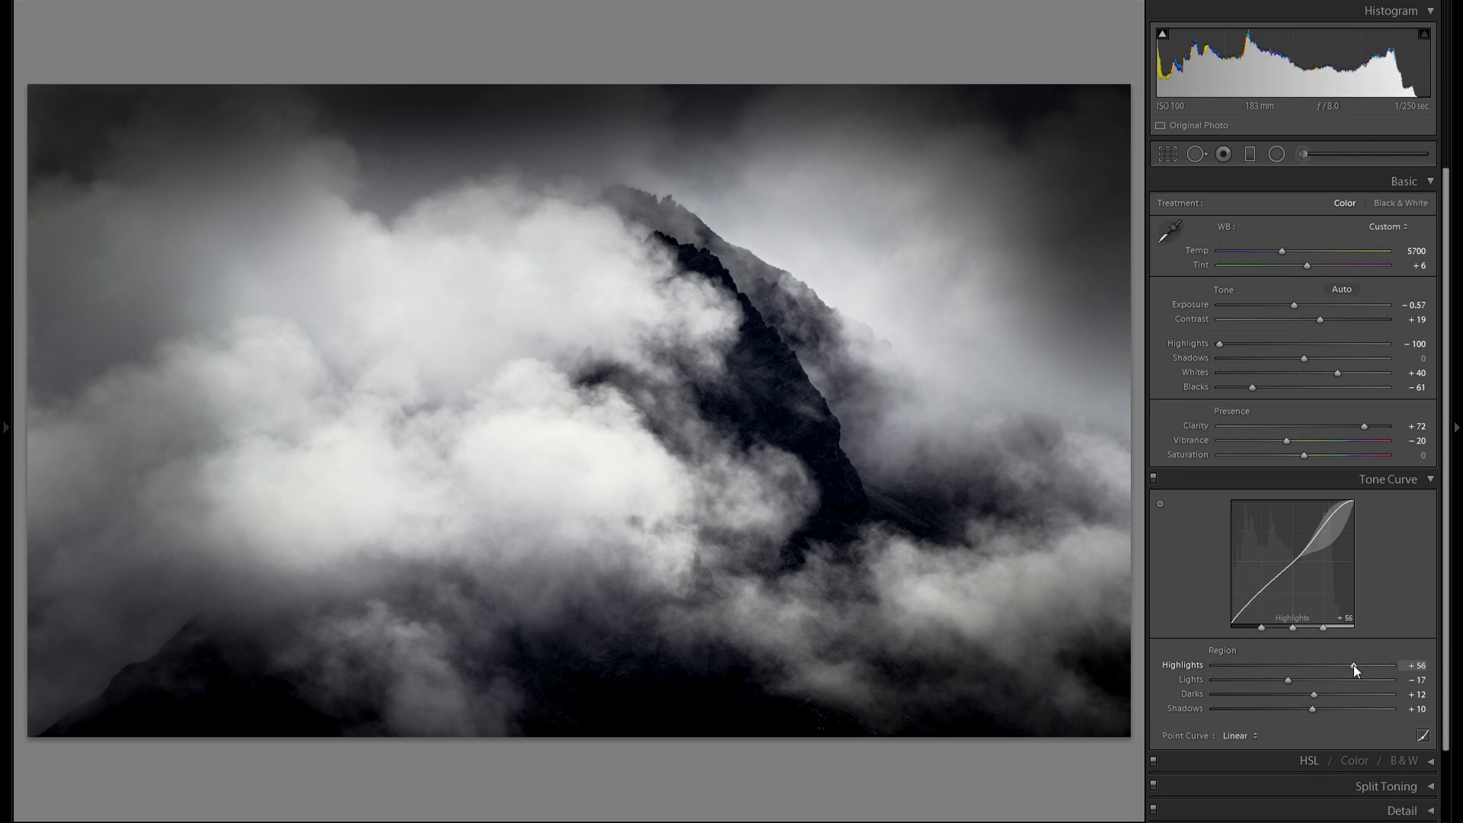
Compare the originally imported photo with the finished edit through the edit history, returning to the latest state.
{"action": "mouse_move", "coordinate": [7, 416]}
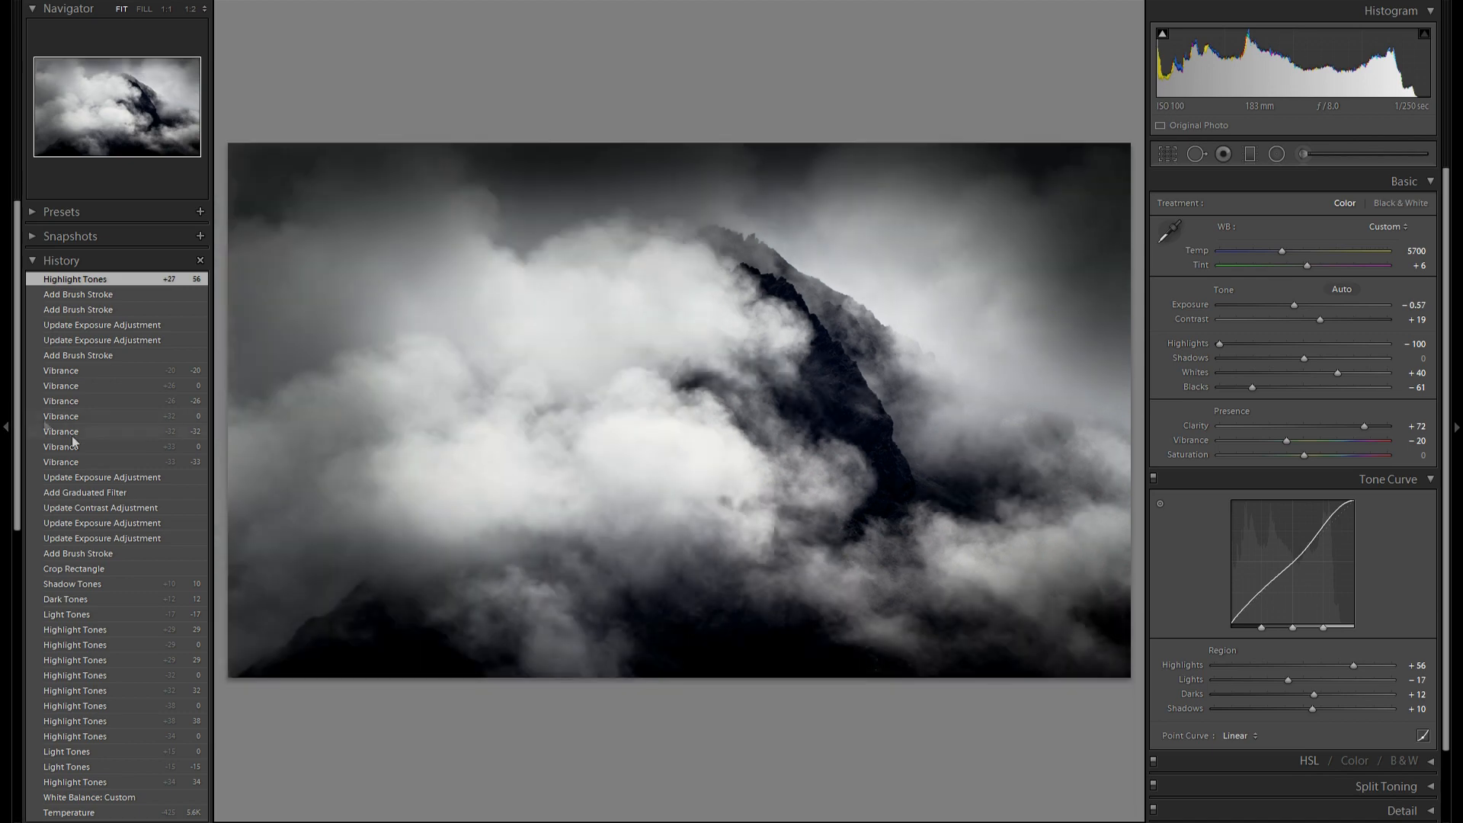
{"action": "scroll", "coordinate": [112, 476], "scroll_direction": "down", "scroll_amount": 15}
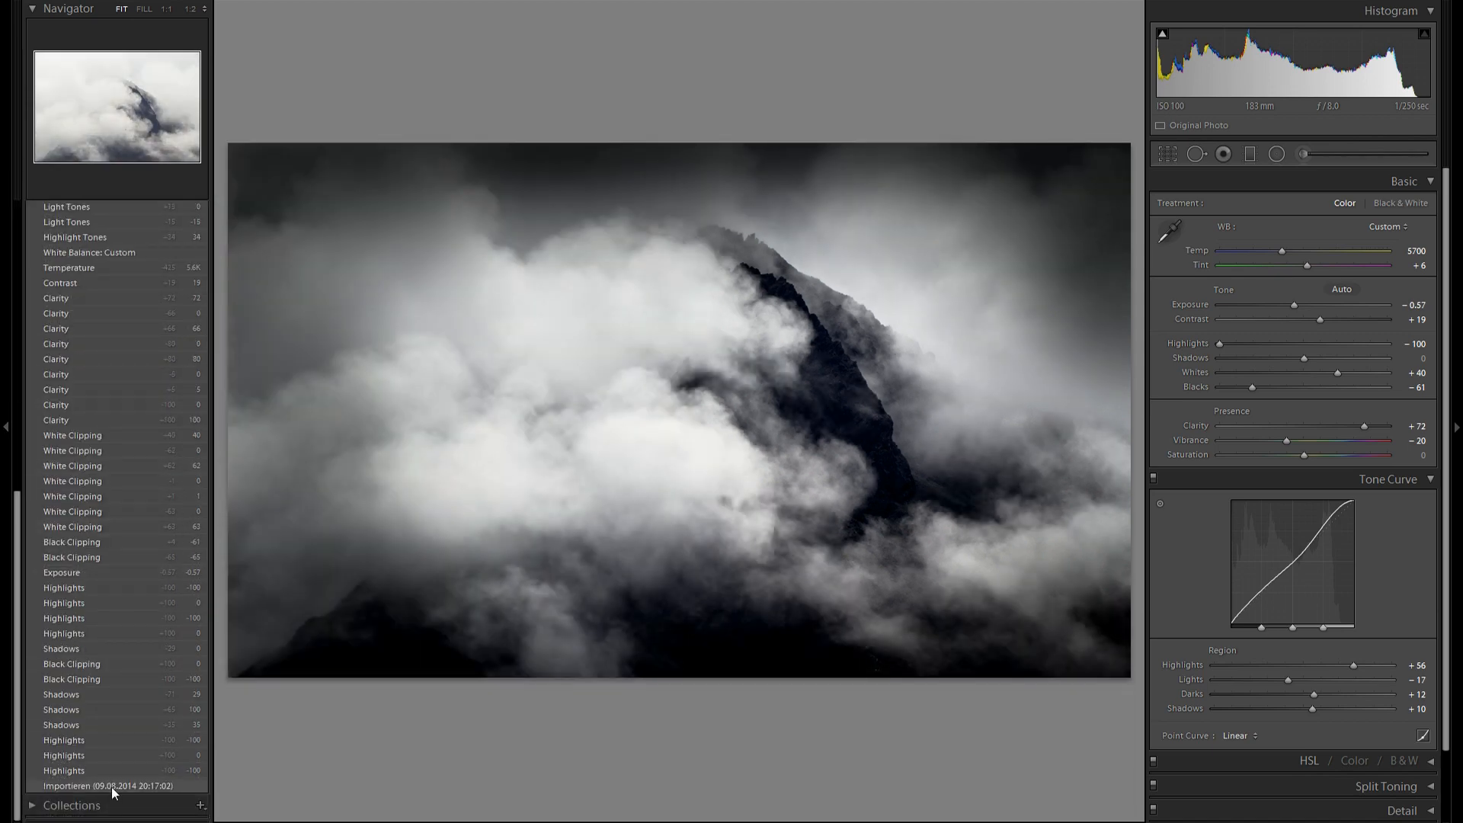
{"action": "left_click", "coordinate": [112, 787]}
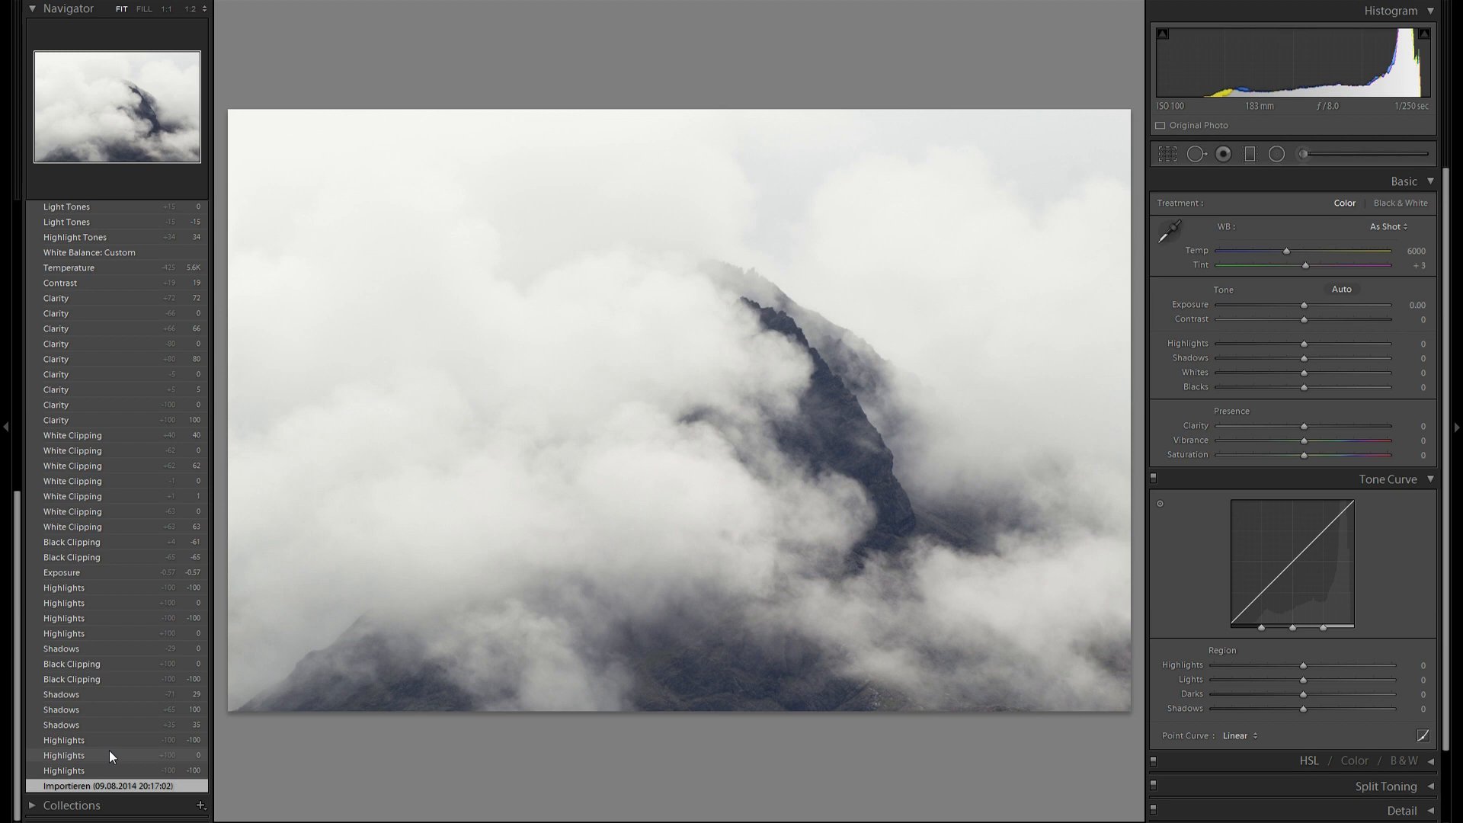
{"action": "scroll", "coordinate": [145, 695], "scroll_direction": "up", "scroll_amount": 15}
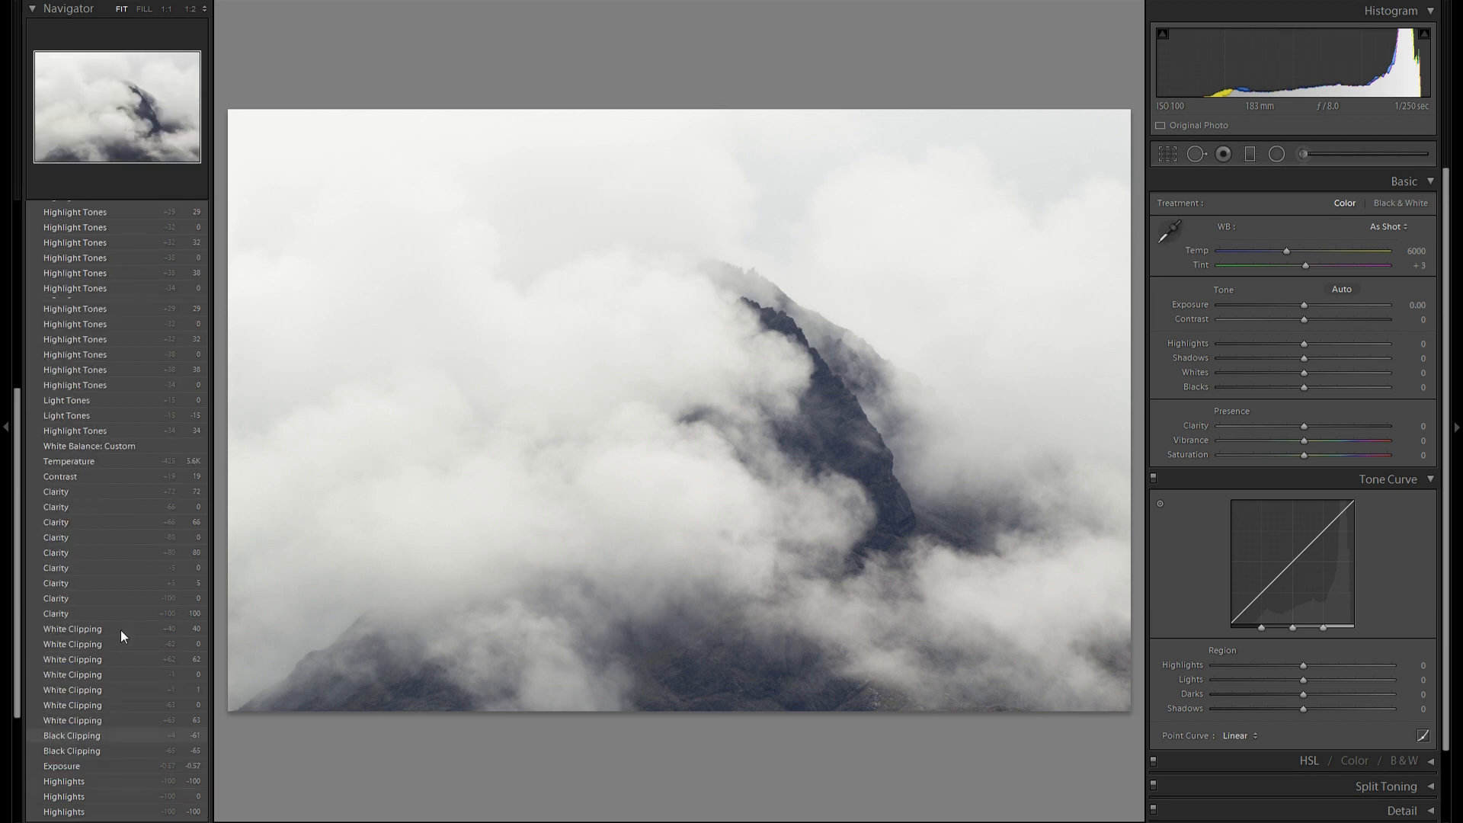
{"action": "left_click", "coordinate": [117, 283]}
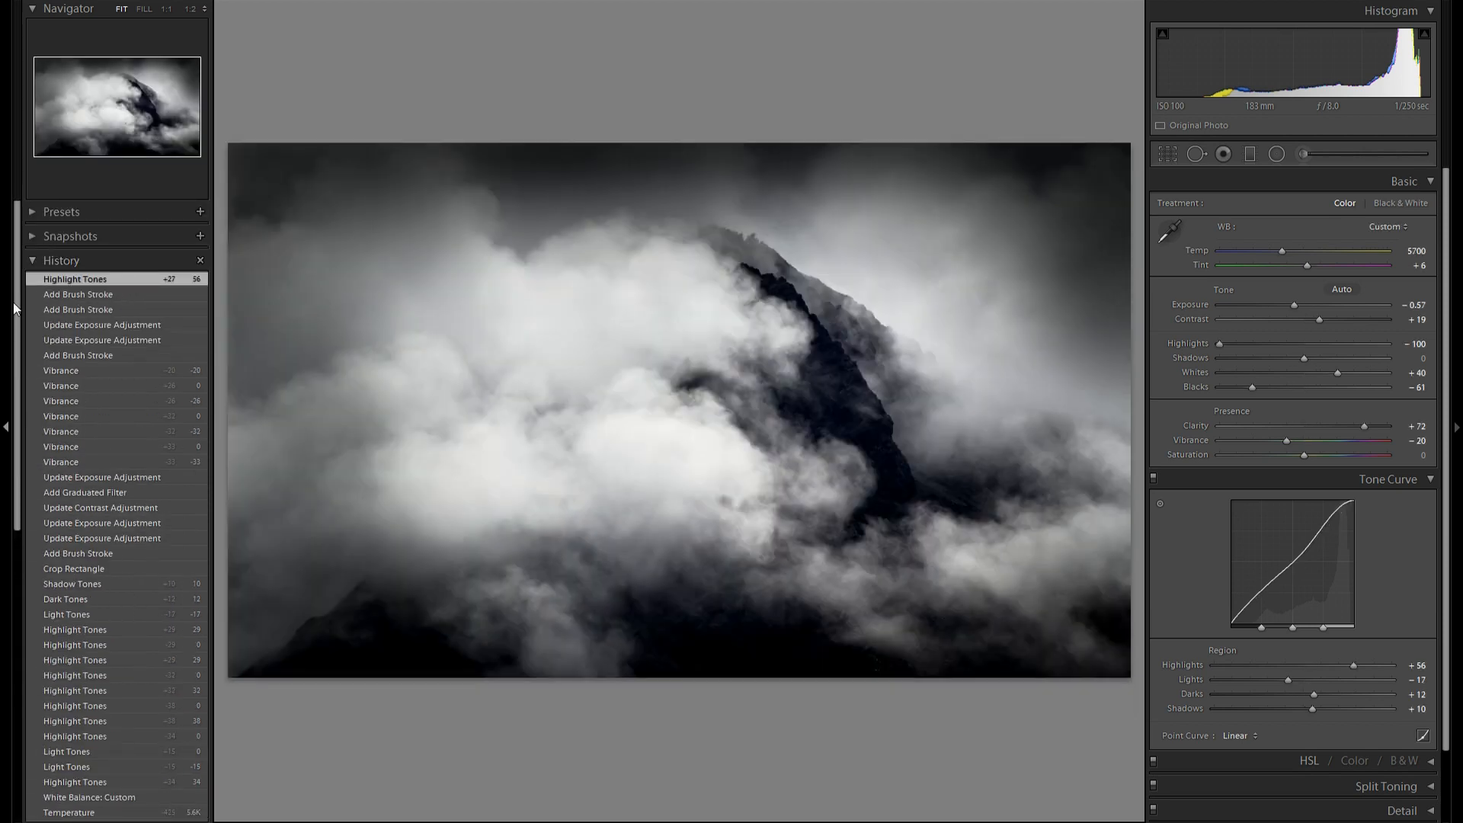